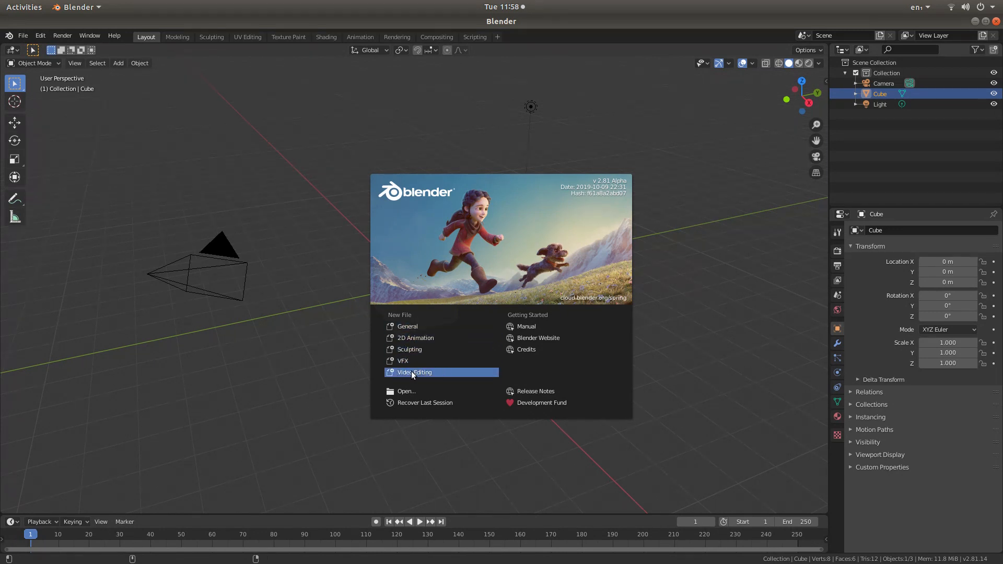
- Start a new file from the Video Editing template and open the scene's frame rate choices
click(412, 372)
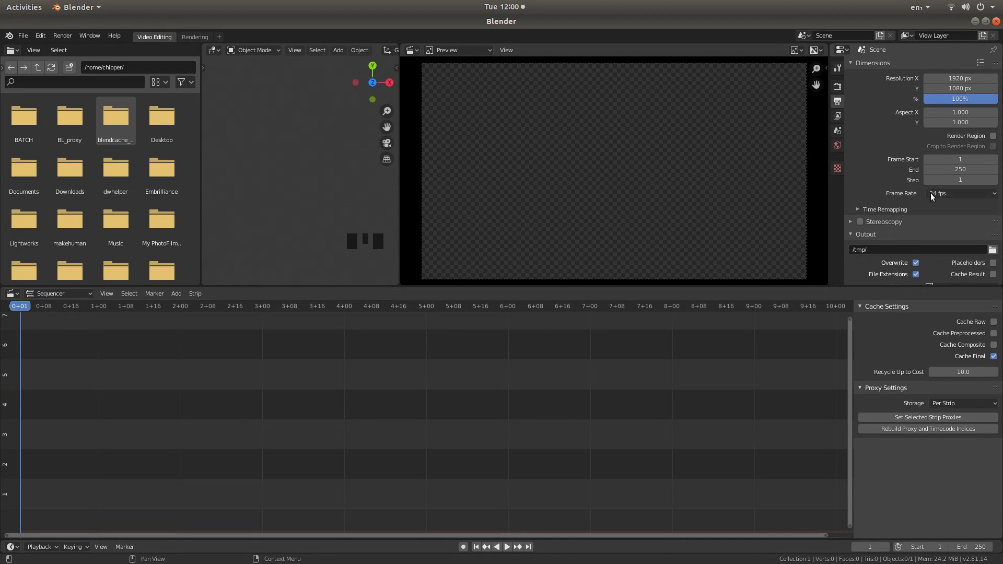
click(954, 193)
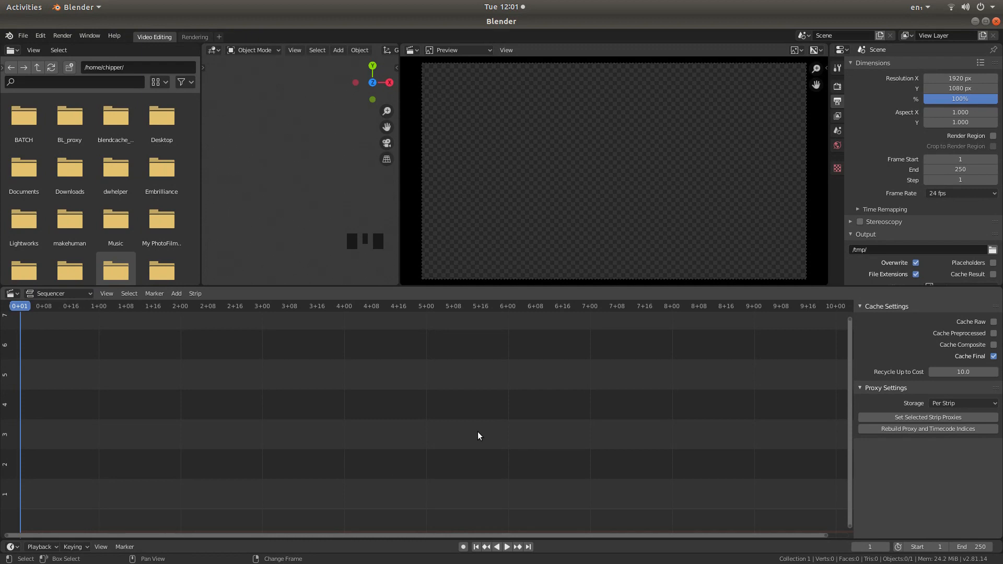
- For a new movie strip, browse to Videos/East Somerset Railway And Nunney Castle and show its files as thumbnails
key(shift+a)
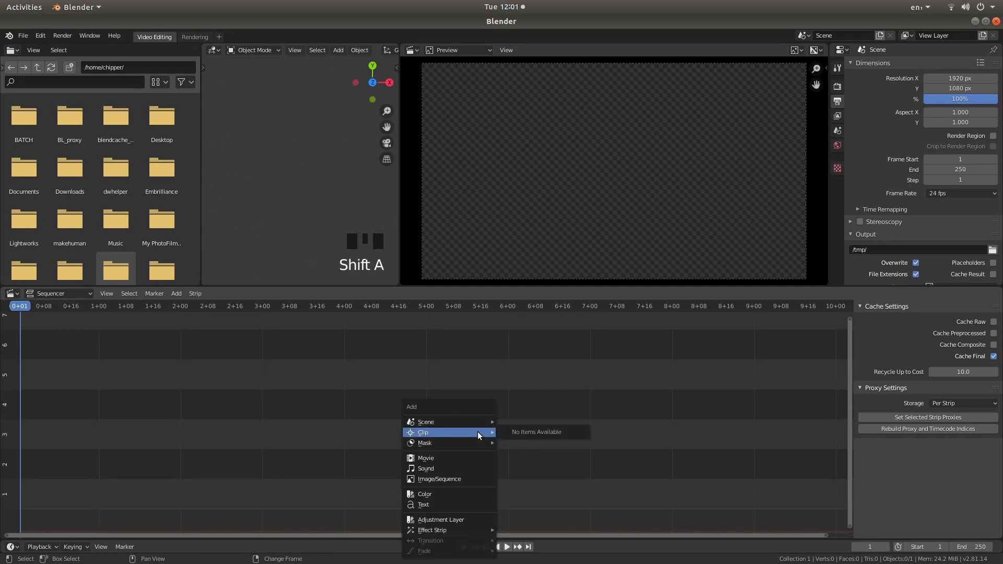
click(426, 458)
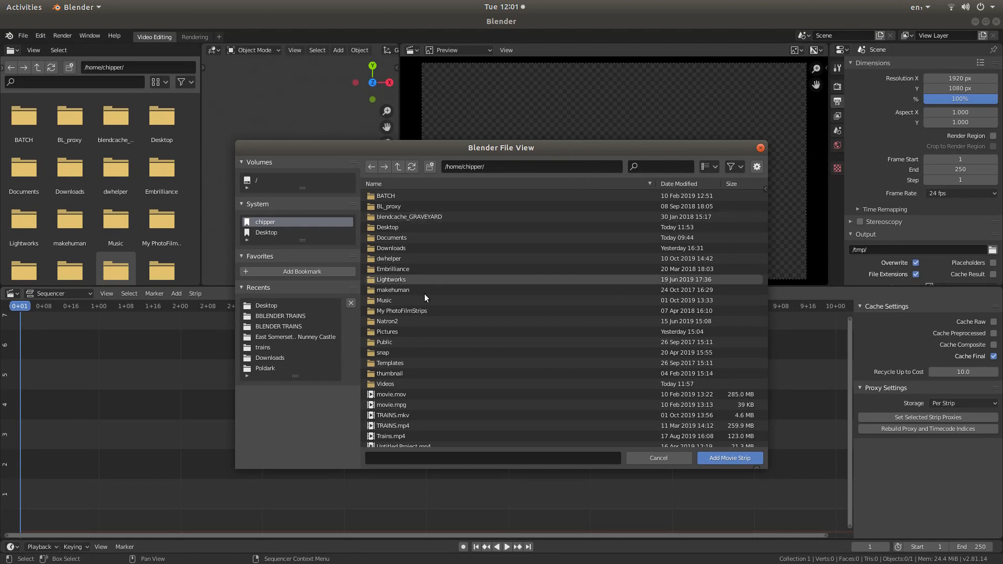
click(391, 383)
double_click(391, 384)
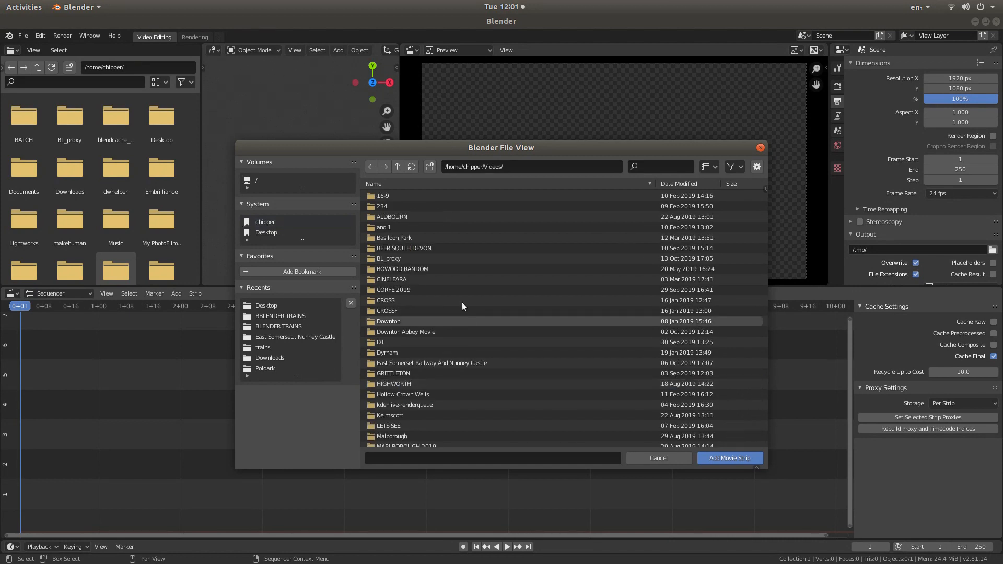
click(400, 364)
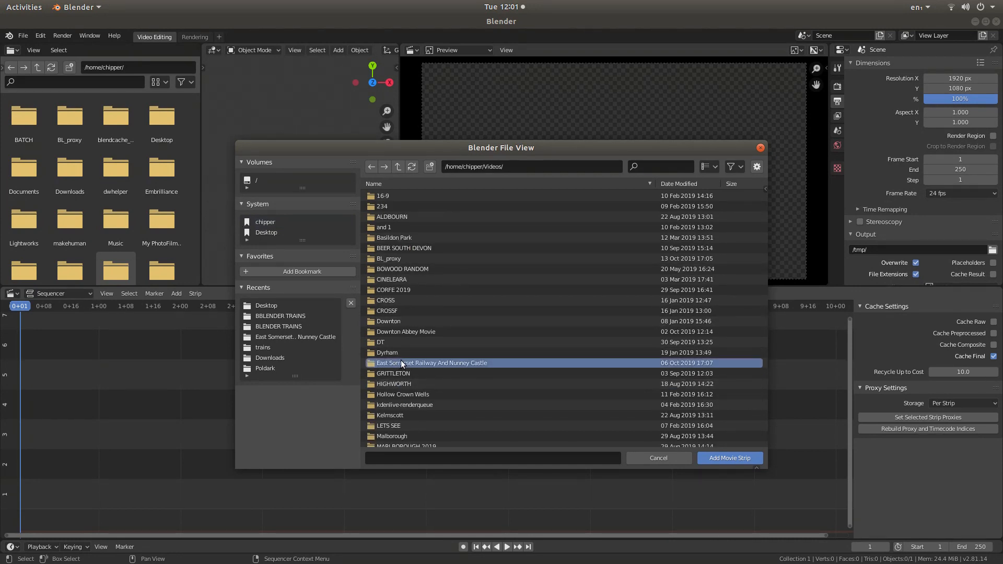
double_click(401, 363)
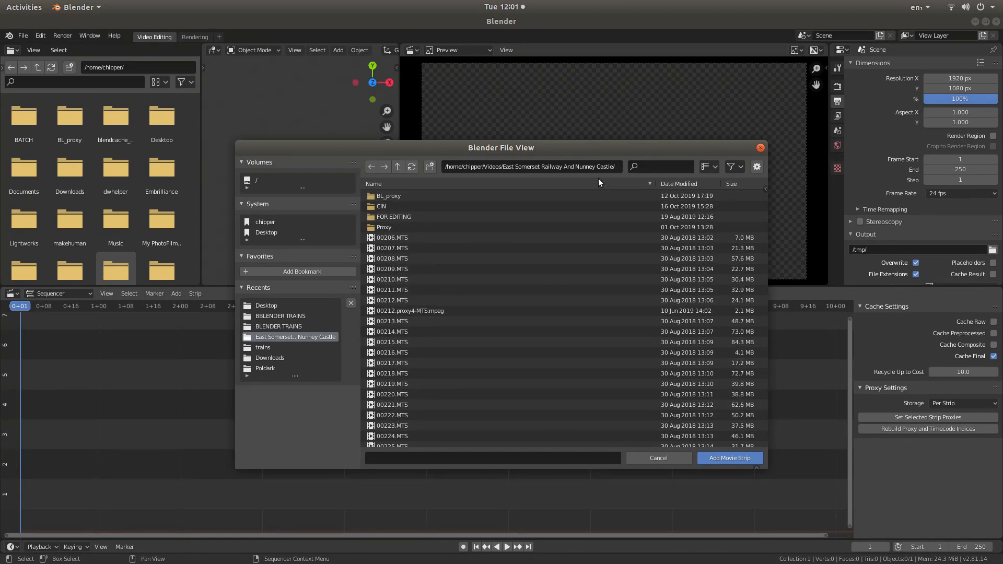
click(706, 167)
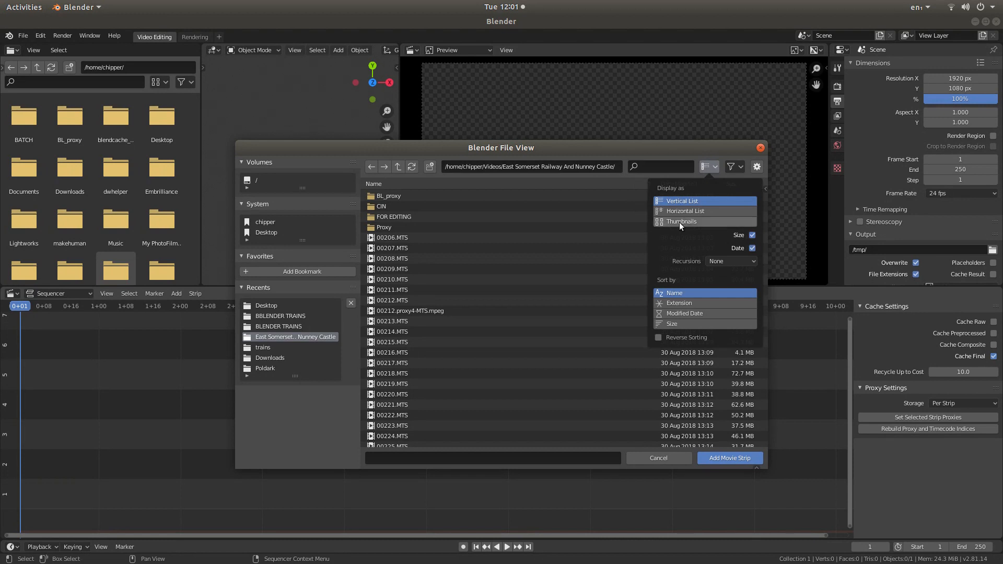
click(697, 221)
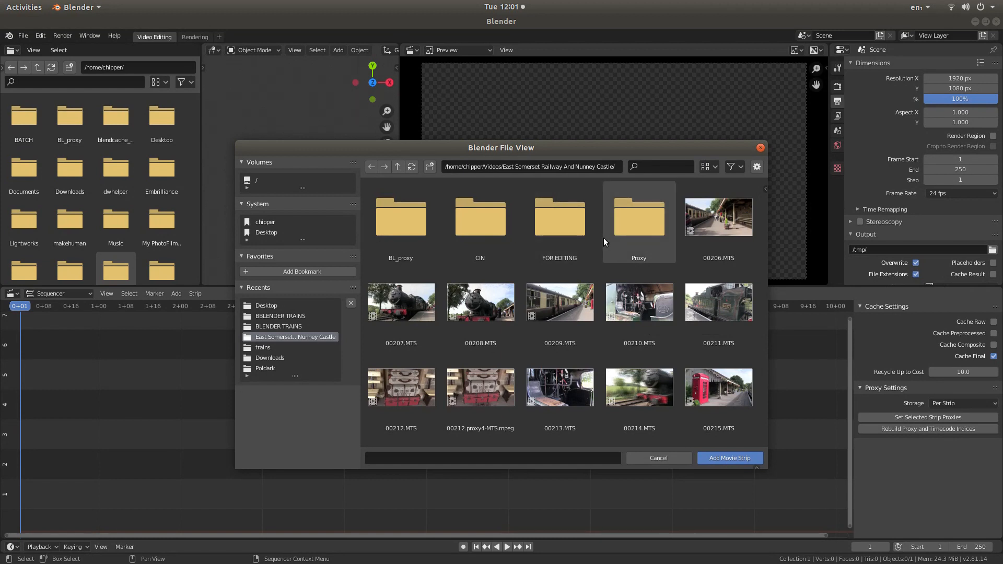
- Add the clips 00257.MTS, 00258.MTS, 00262.MTS and 00263.MTS together as movie strips at the start of the sequencer
scroll(669, 262, down, 8)
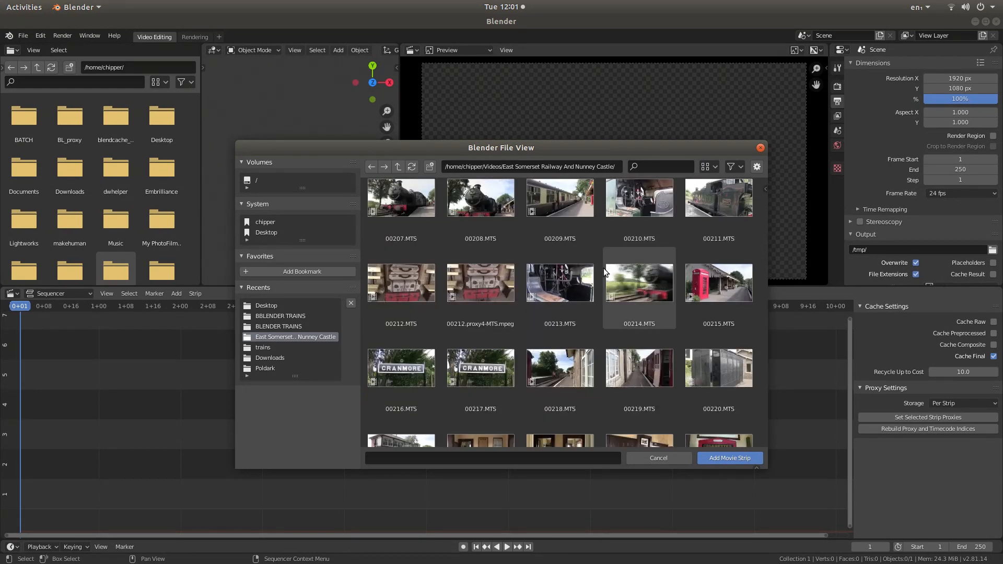
scroll(598, 267, down, 3)
scroll(597, 268, down, 10)
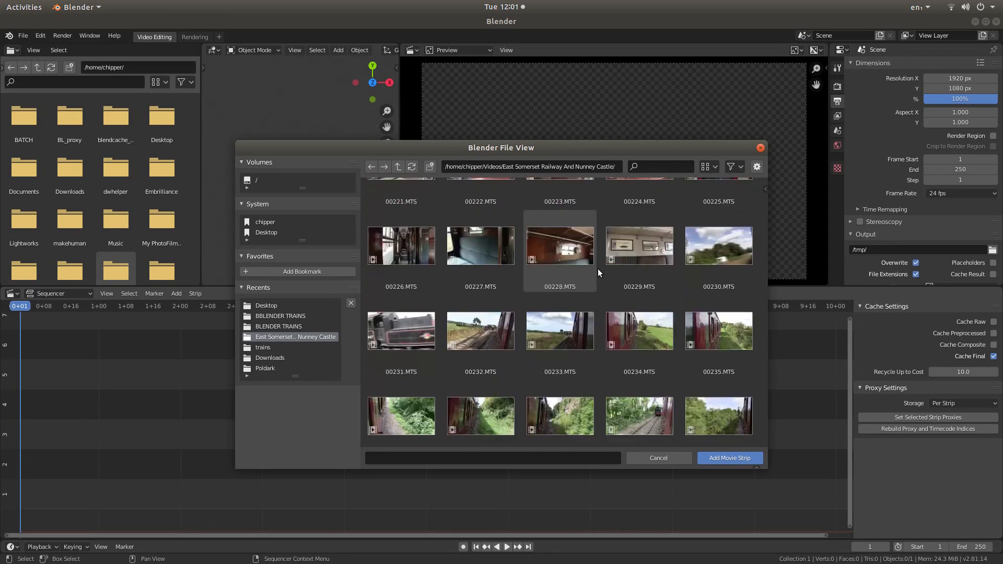
scroll(597, 271, down, 6)
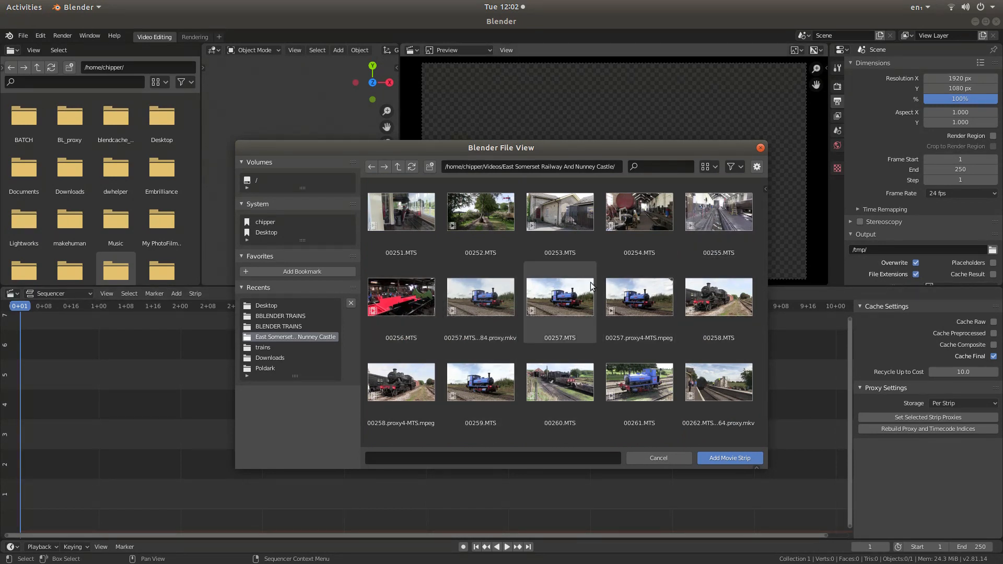
click(556, 300)
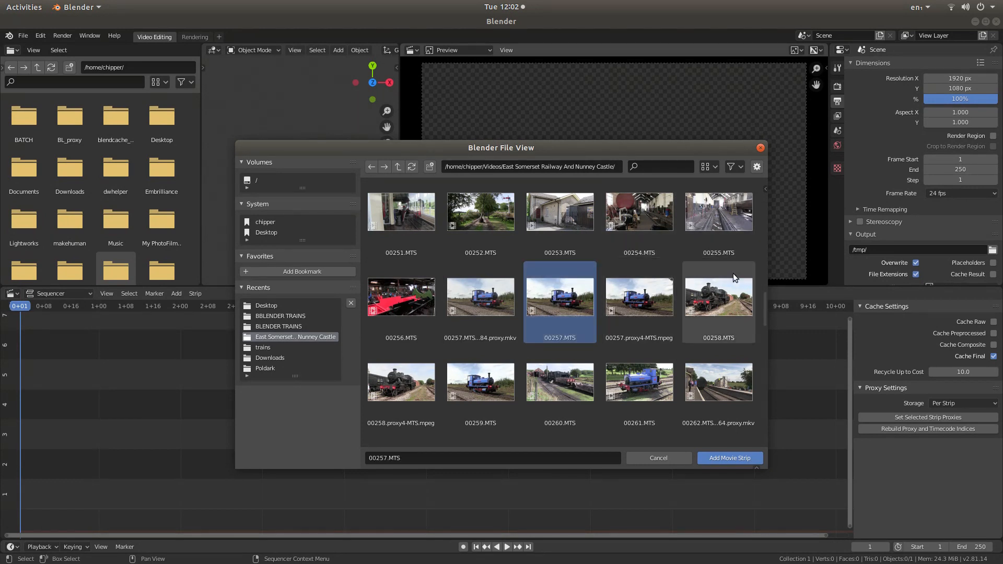
shift+click(723, 298)
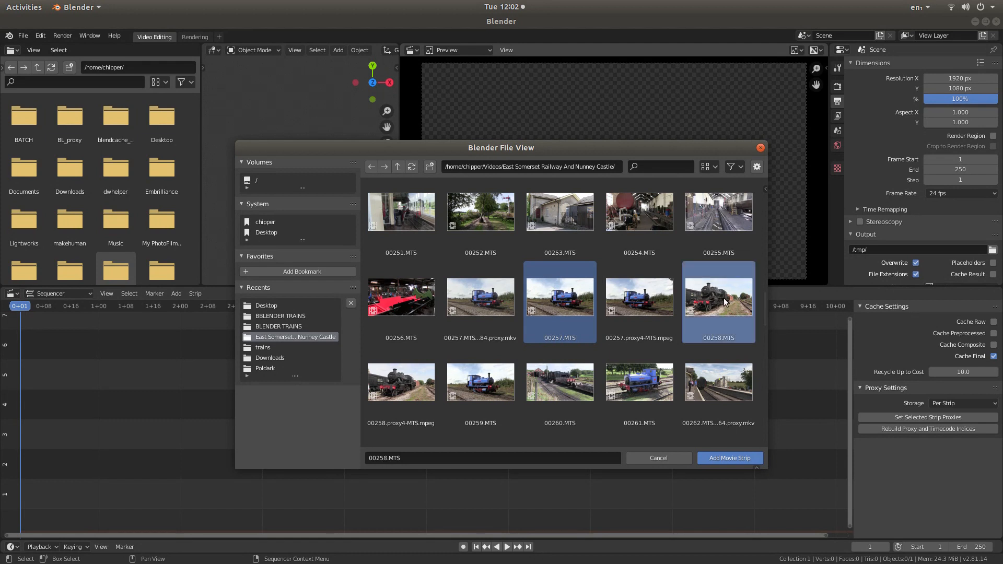
scroll(661, 268, down, 3)
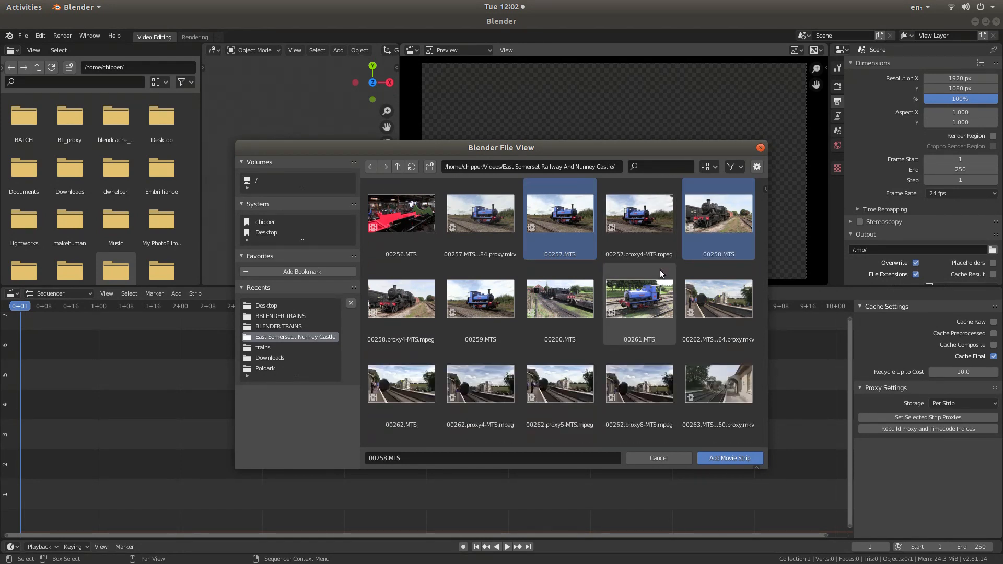
scroll(660, 270, down, 2)
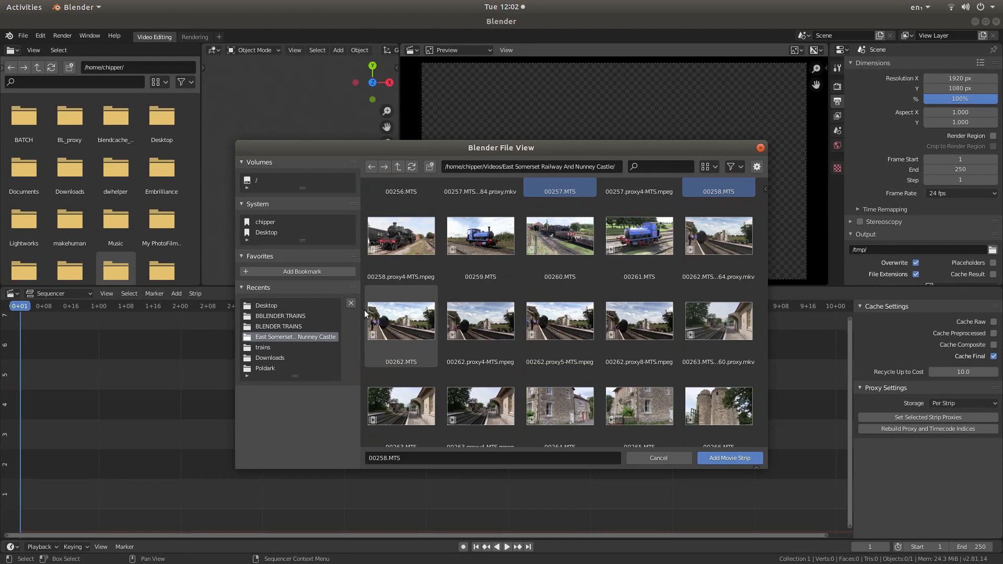
shift+click(377, 323)
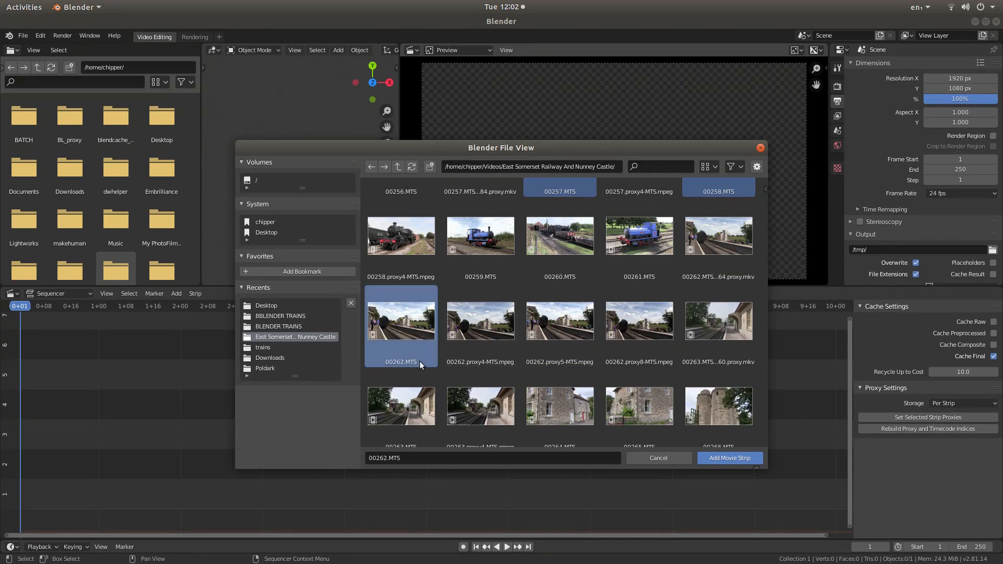
scroll(439, 330, down, 2)
shift+click(376, 353)
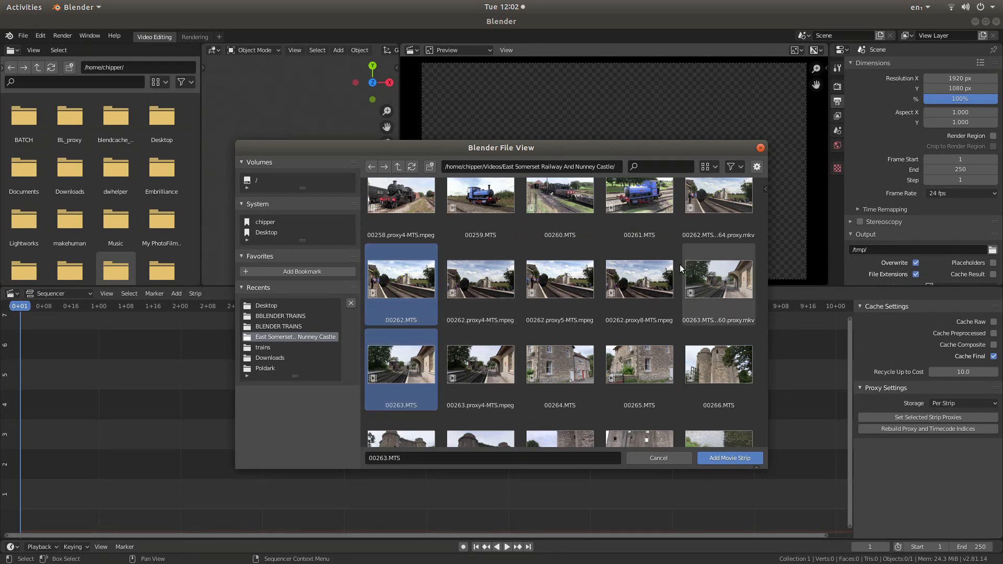
scroll(668, 260, up, 2)
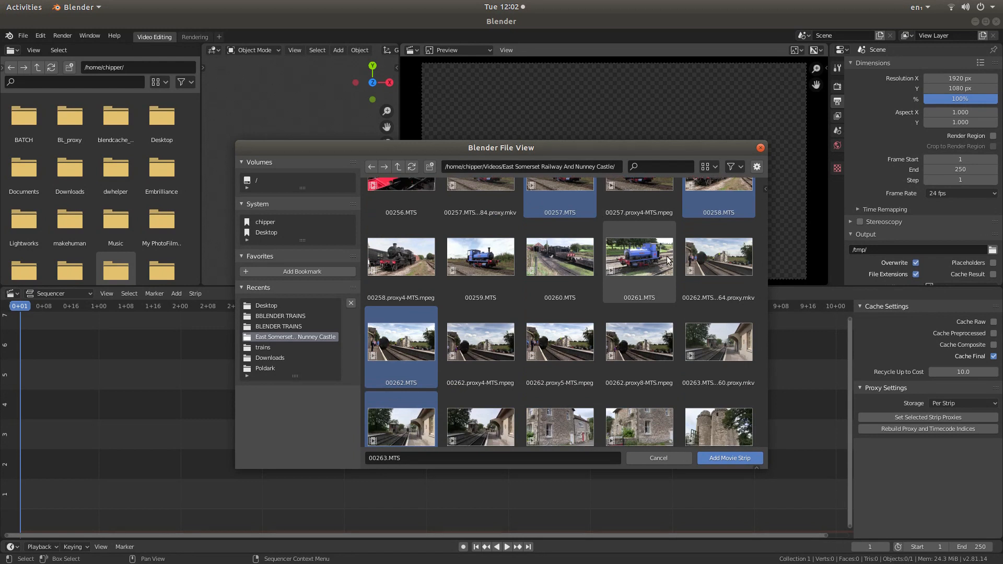
scroll(576, 241, up, 1)
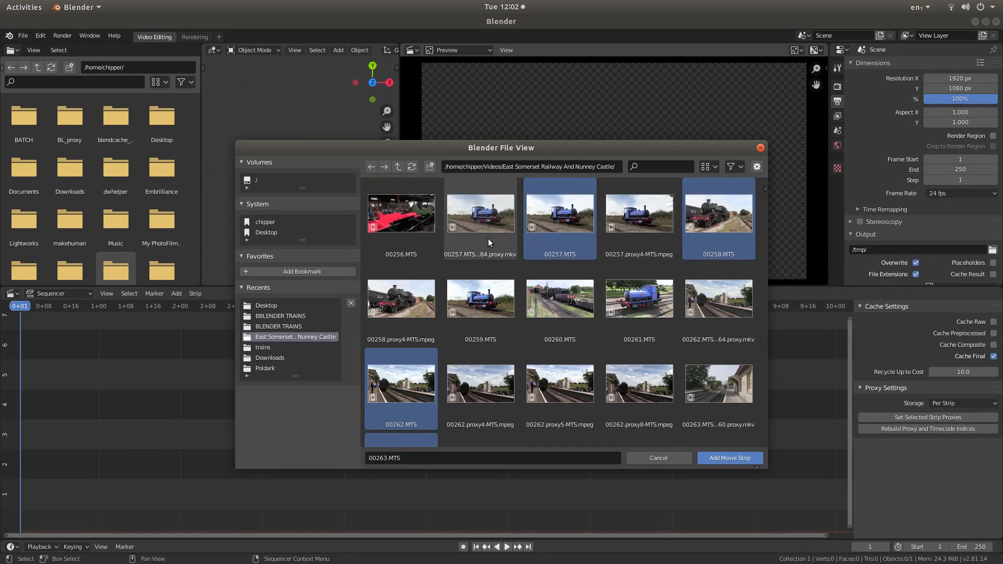
scroll(603, 229, down, 3)
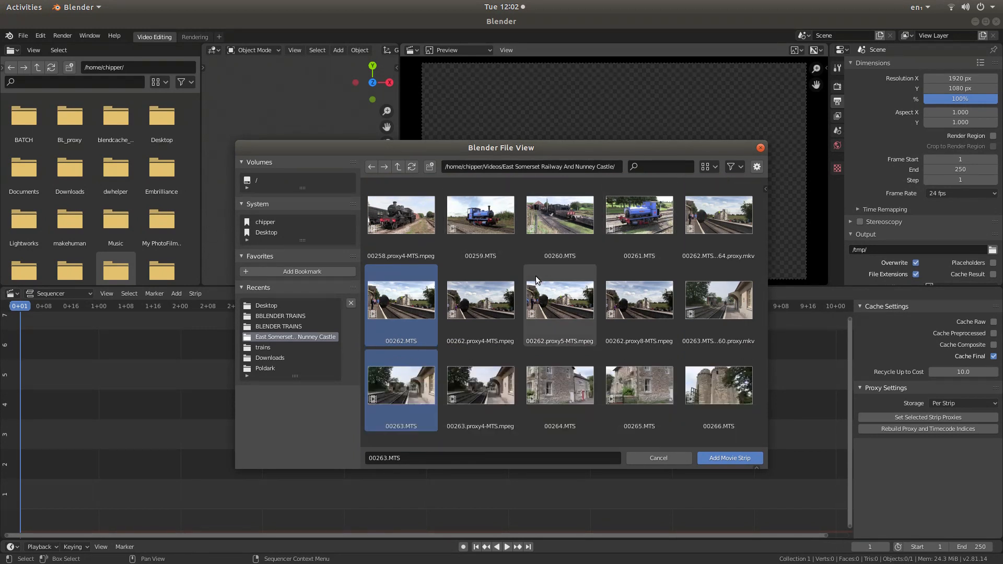
click(725, 458)
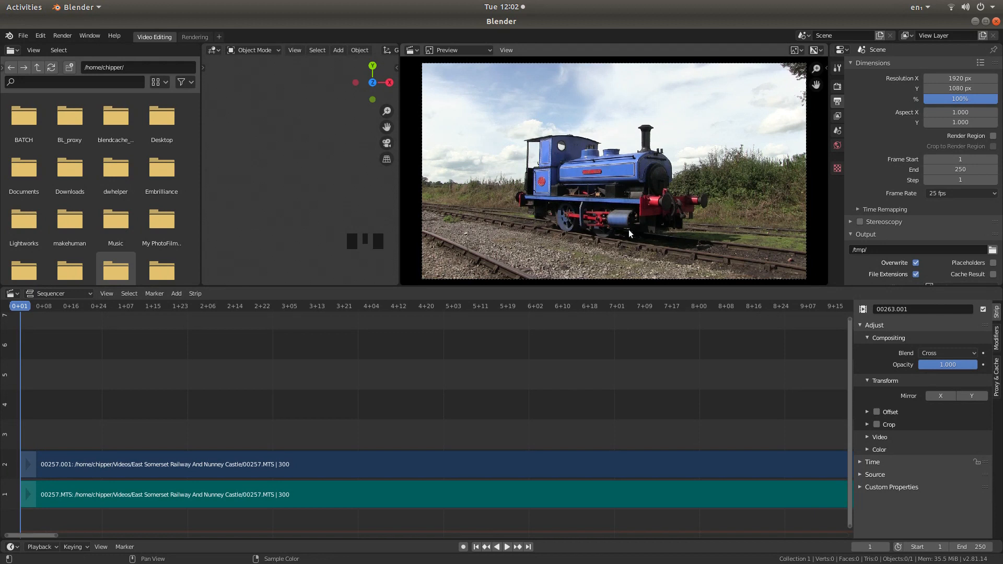
- Enlarge the preview image until it fills the preview area
scroll(616, 176, down, 3)
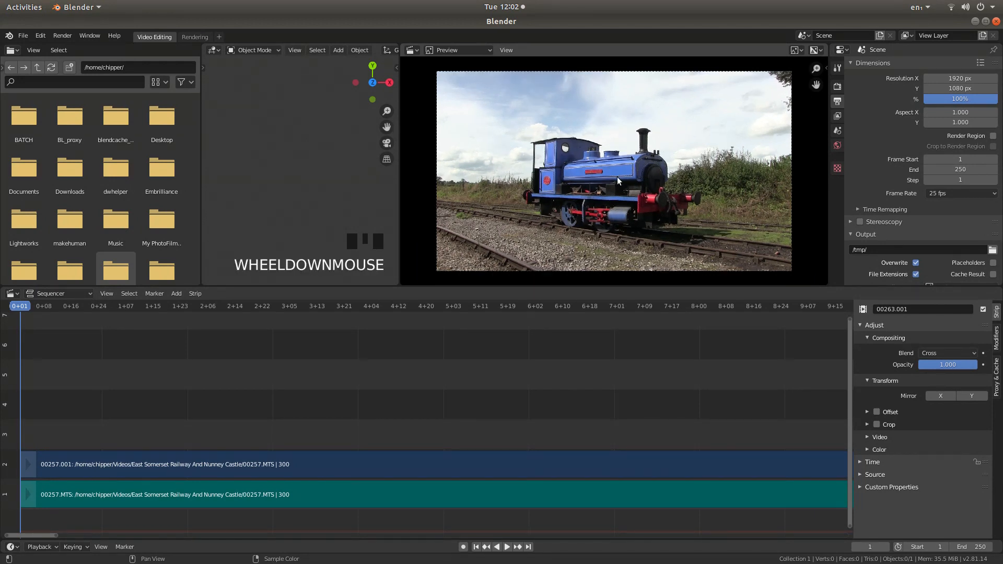
scroll(616, 177, up, 3)
scroll(616, 176, up, 2)
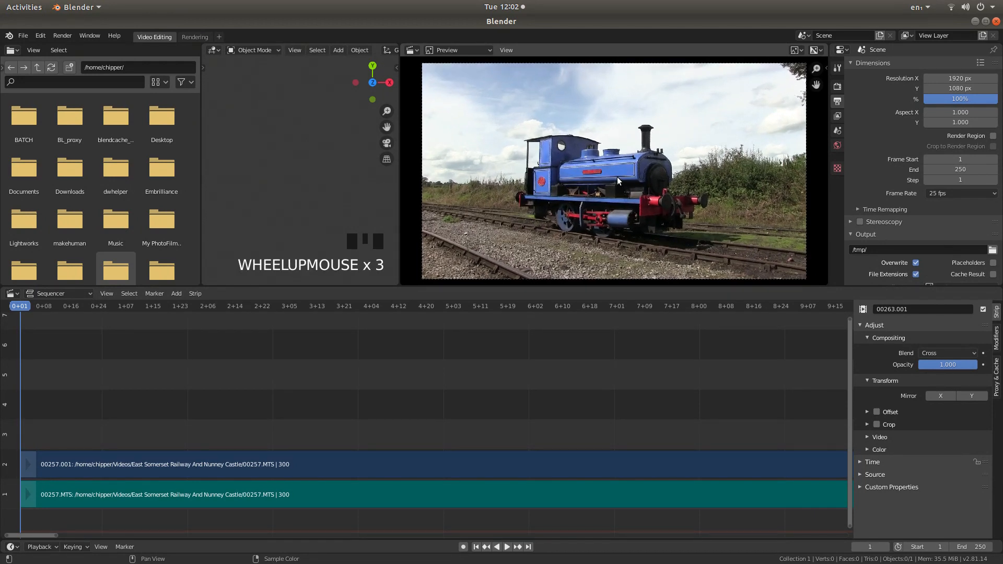
scroll(616, 176, down, 2)
scroll(616, 177, up, 1)
scroll(616, 177, down, 1)
scroll(616, 181, up, 1)
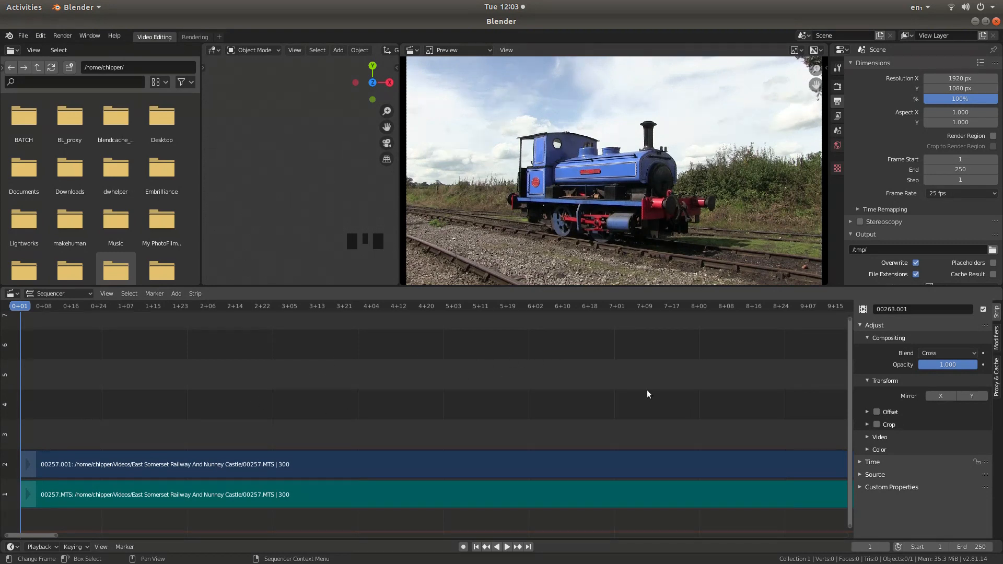
- Examine the whole sequencer timeline with all four imported clips in view
scroll(499, 372, down, 6)
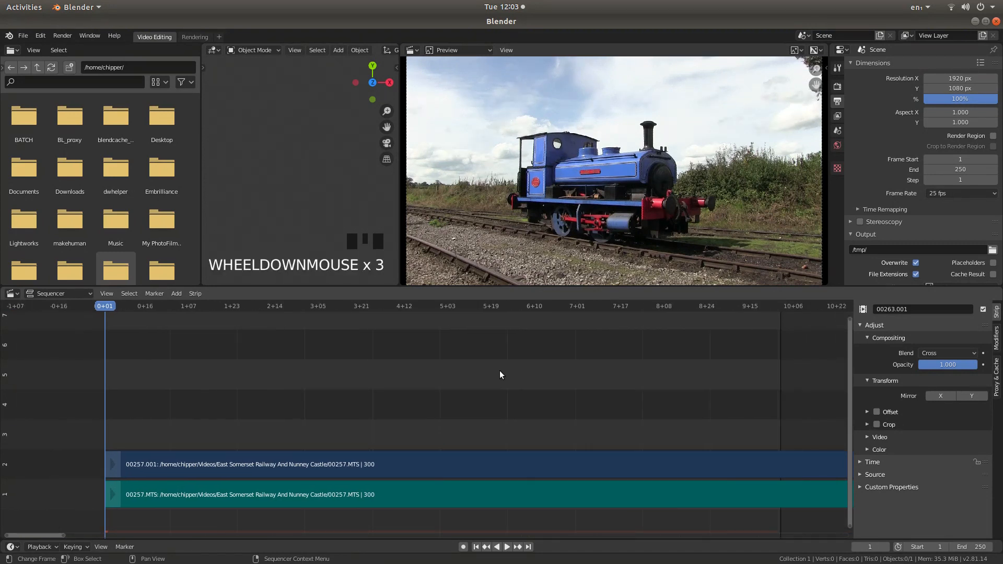
scroll(500, 372, down, 13)
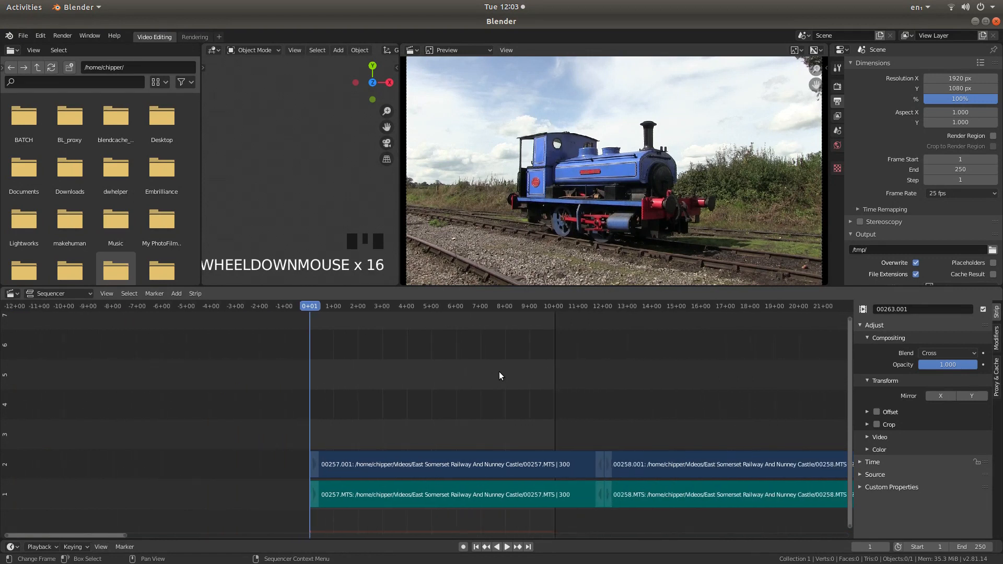
scroll(498, 372, down, 14)
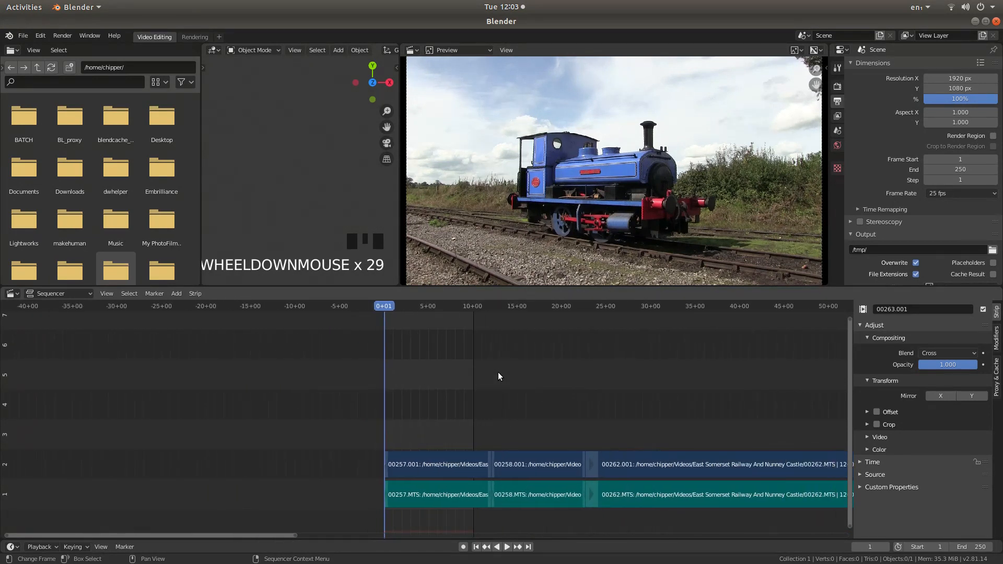
scroll(499, 376, down, 7)
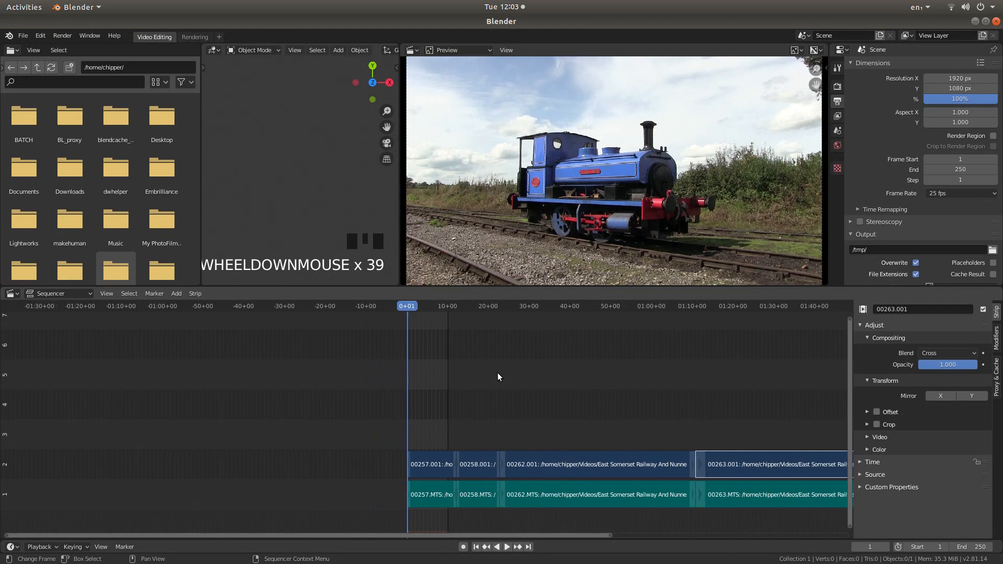
scroll(498, 373, up, 4)
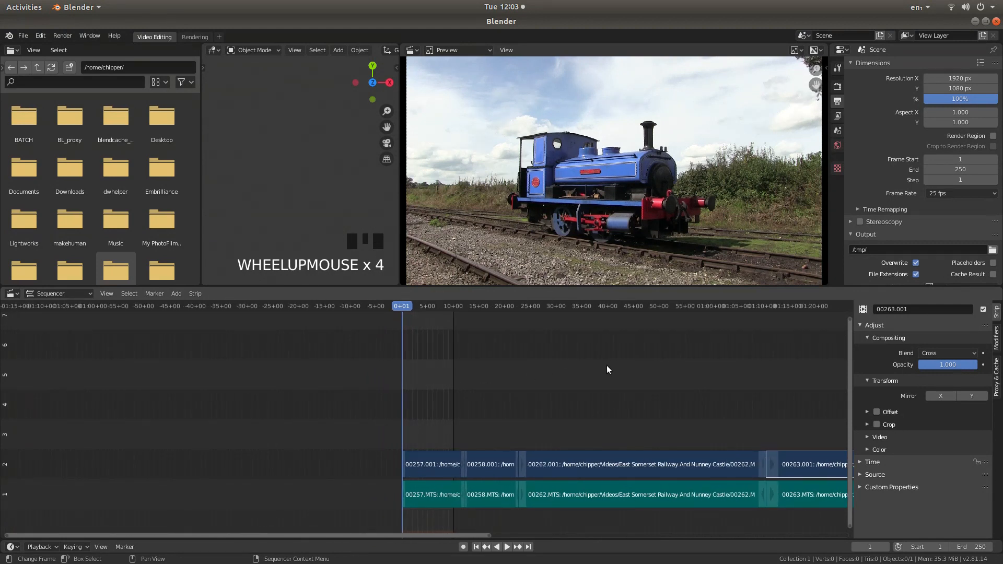
middle_drag(606, 365, 280, 327)
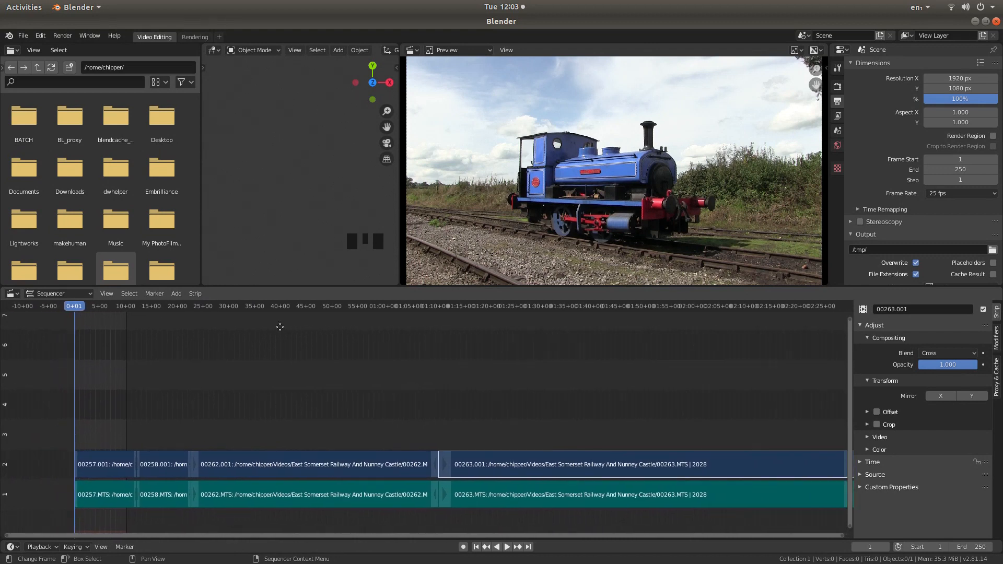
scroll(463, 349, up, 1)
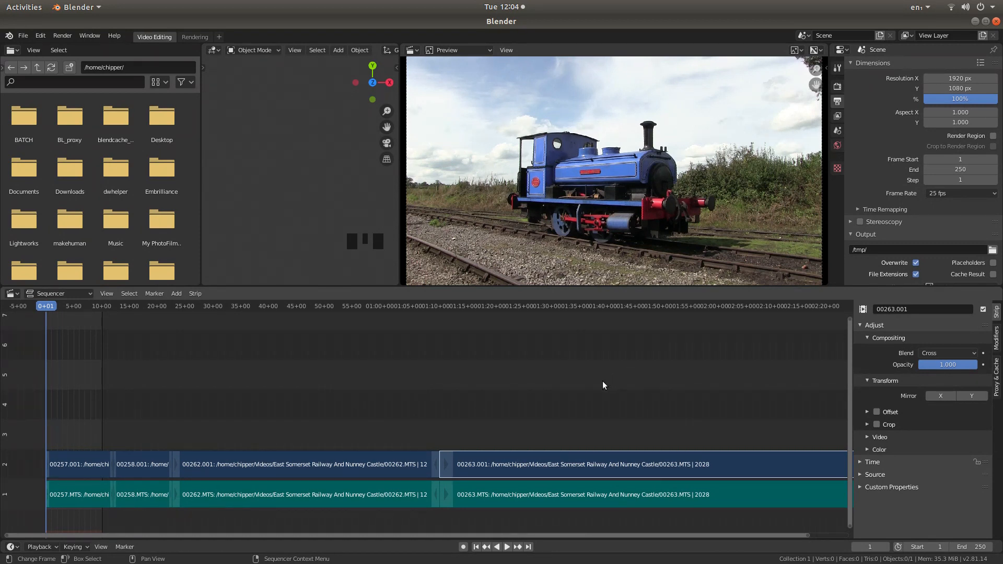
scroll(602, 381, down, 4)
scroll(599, 386, down, 1)
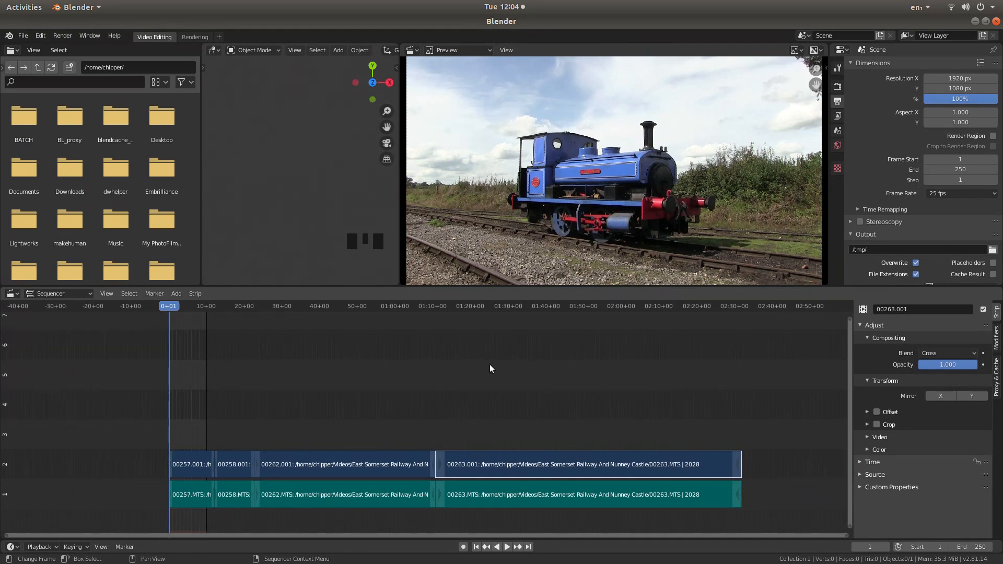
- Jump the playhead from one strip cut to the next until it reaches the end of clip 00263
key(Page_Up)
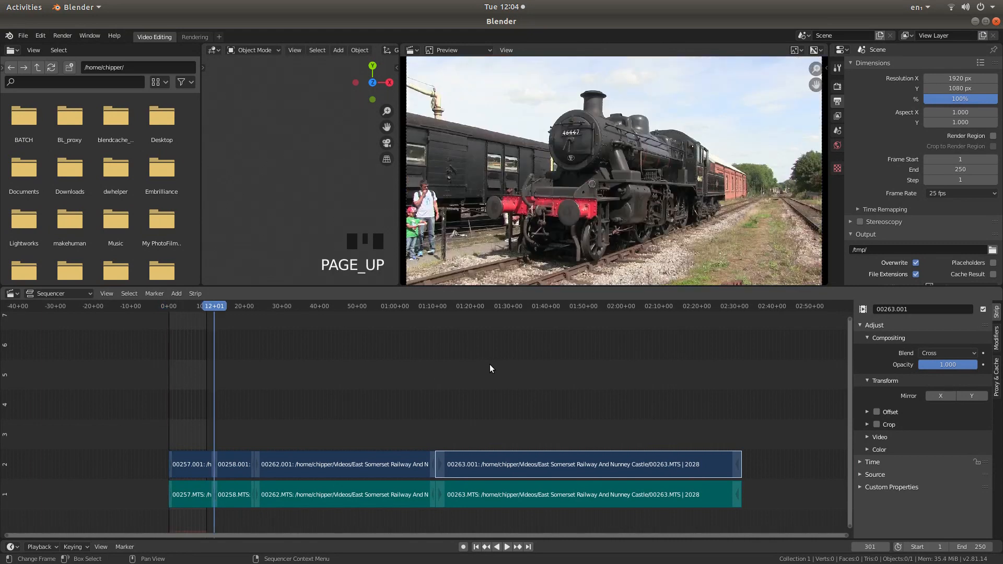
key(Page_Up)
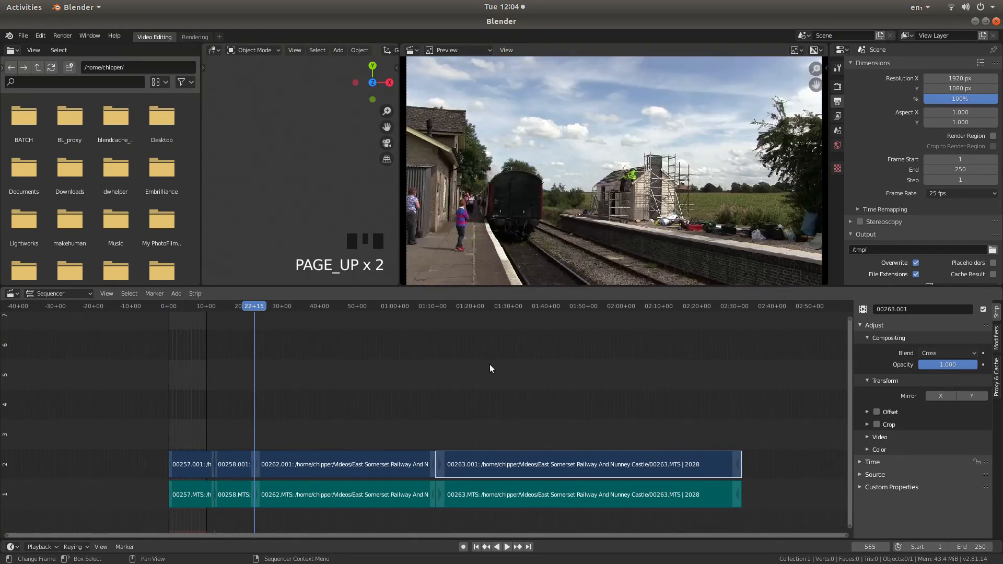
key(Page_Up)
key(Page_Up)
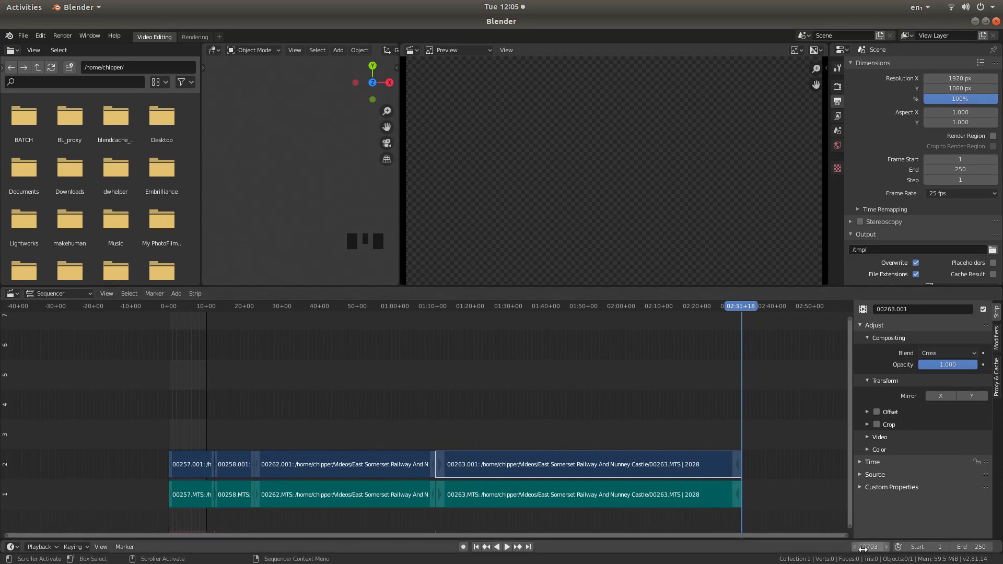
- Set the scene's end frame to 4000
click(960, 169)
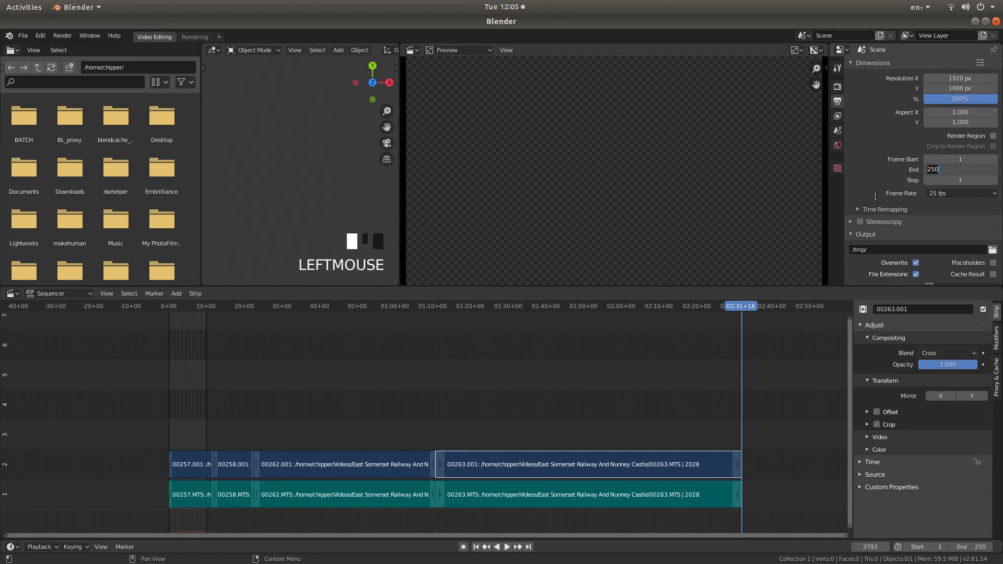
text(4000)
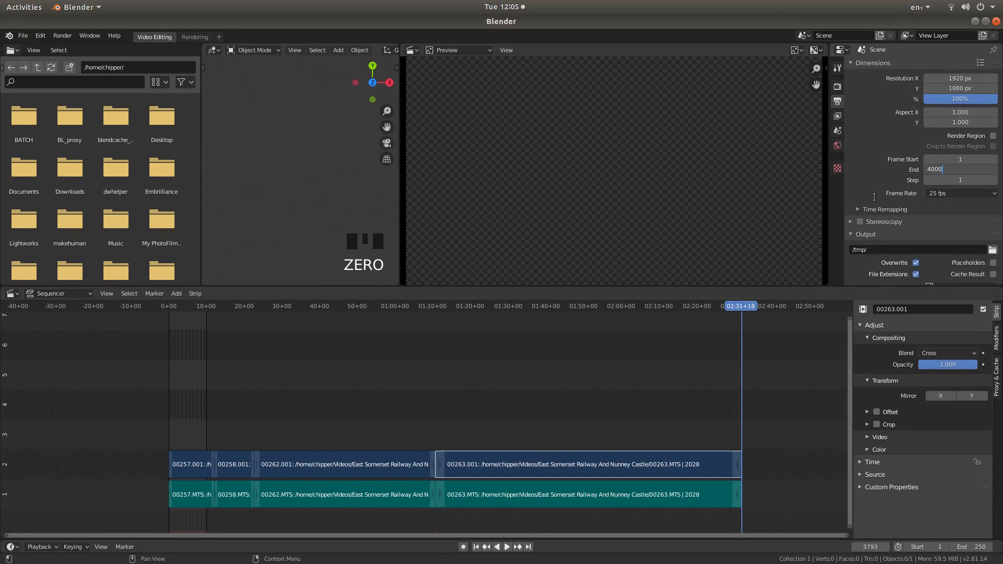
key(Return)
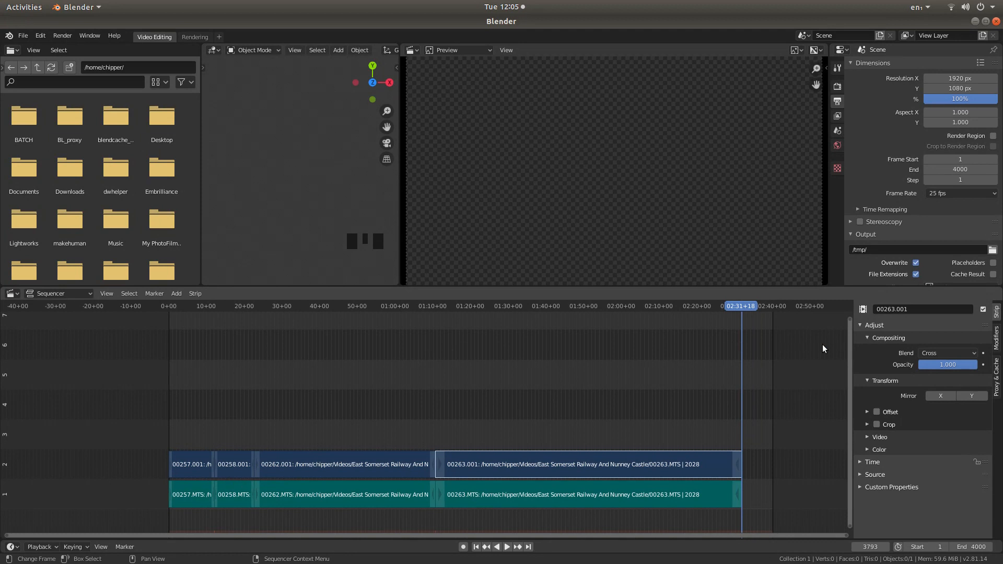
- Show the sequencer's proxy and cache settings and keep the proxy storage at Per Strip
click(996, 387)
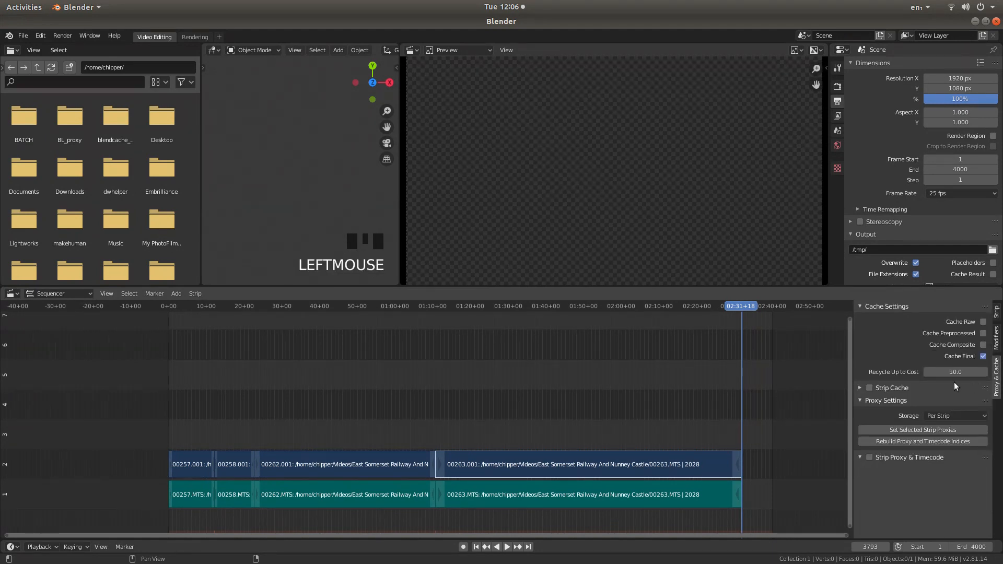
click(858, 399)
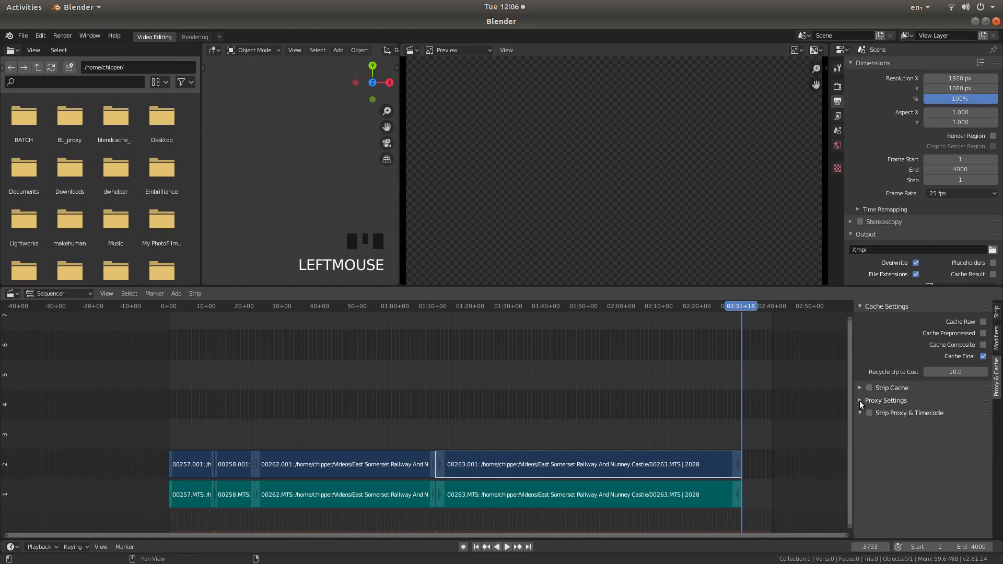
click(860, 400)
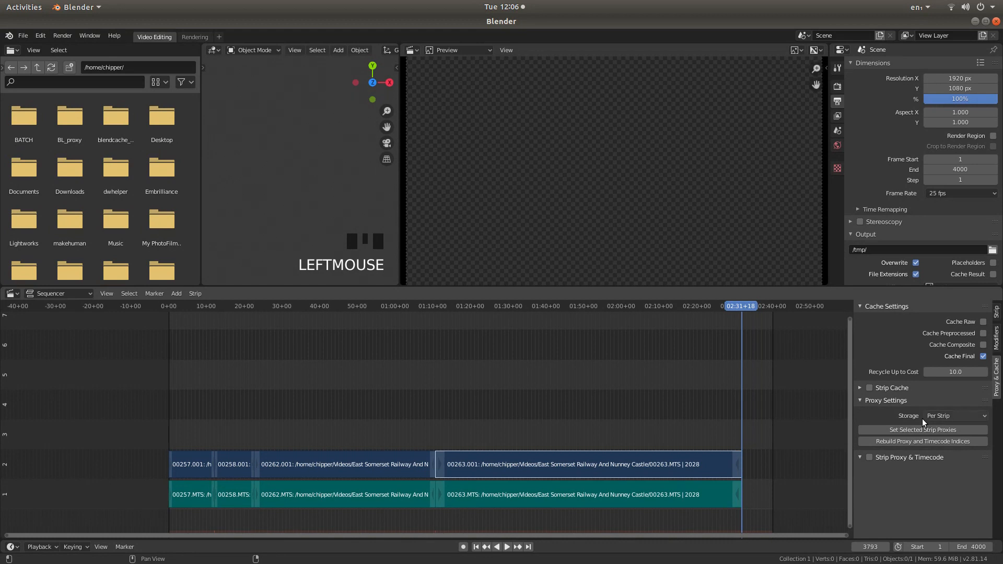
click(967, 414)
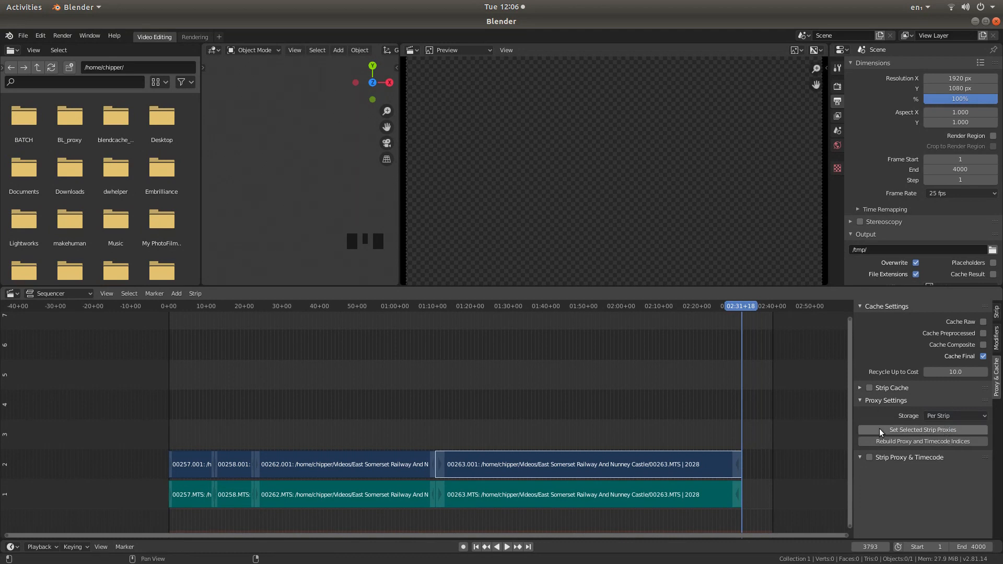
click(921, 429)
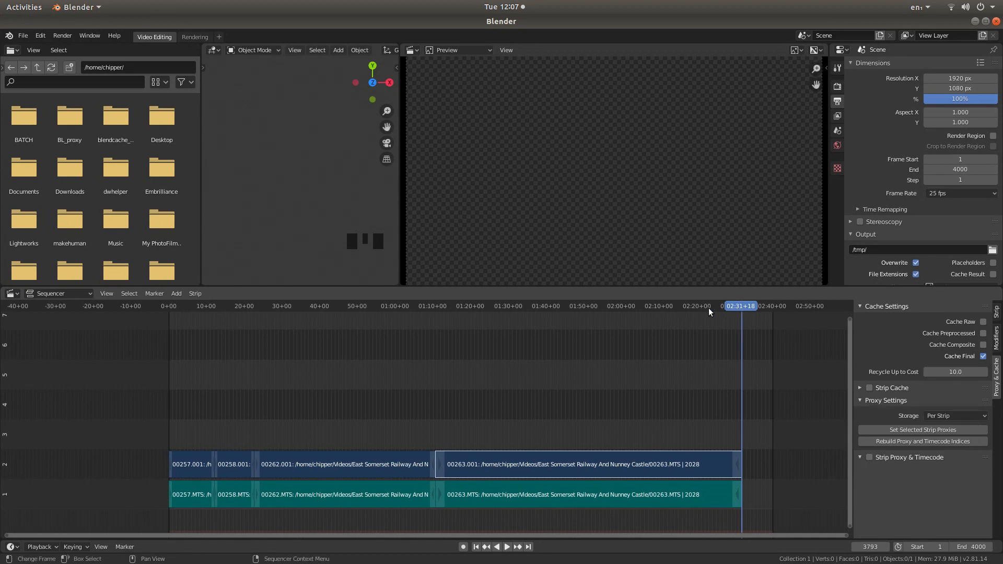
- Move the playhead to 01:48+17 in clip 00263 and set the selected strips' proxies to 25%
click(738, 306)
drag(738, 306, 578, 313)
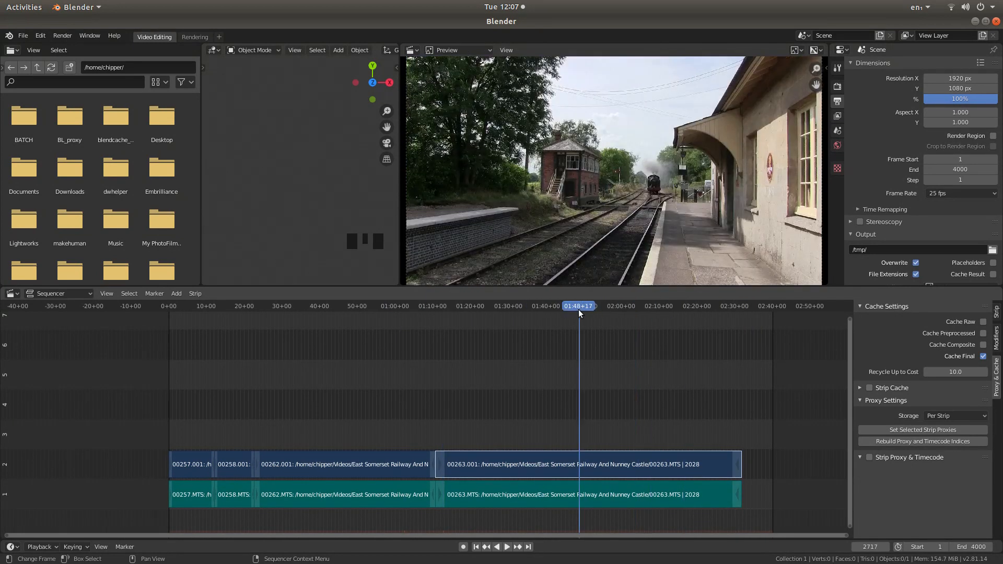
click(933, 429)
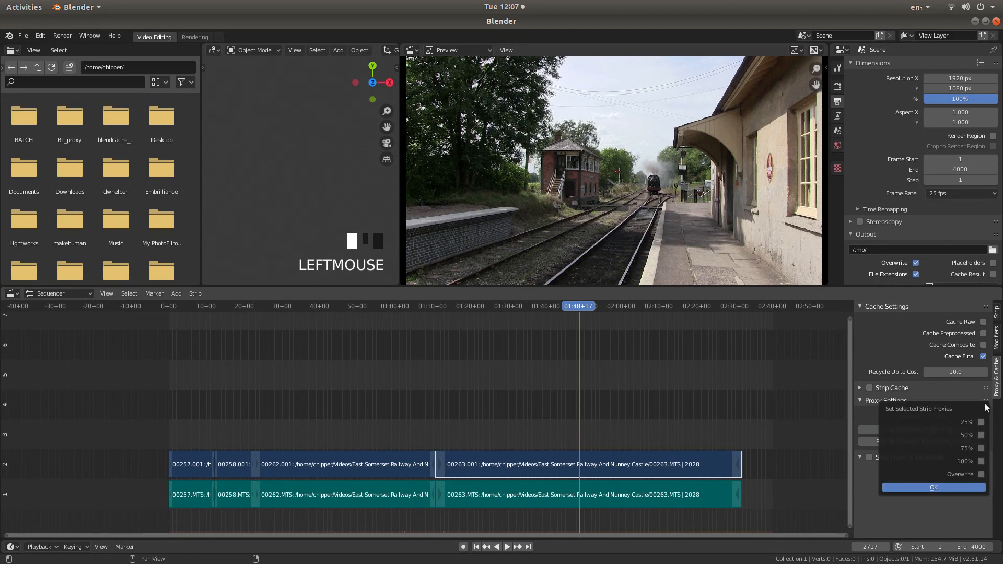
click(981, 423)
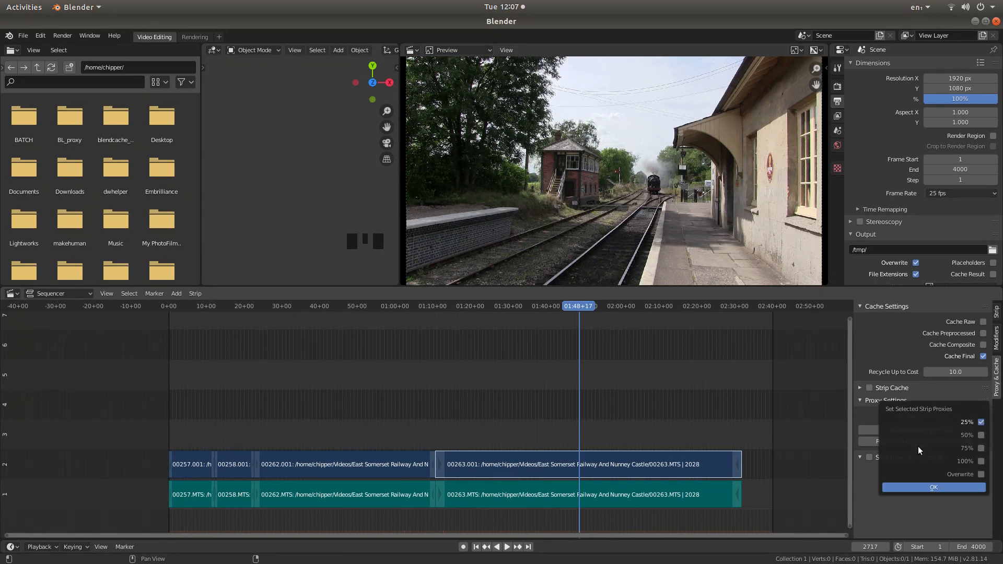
click(932, 486)
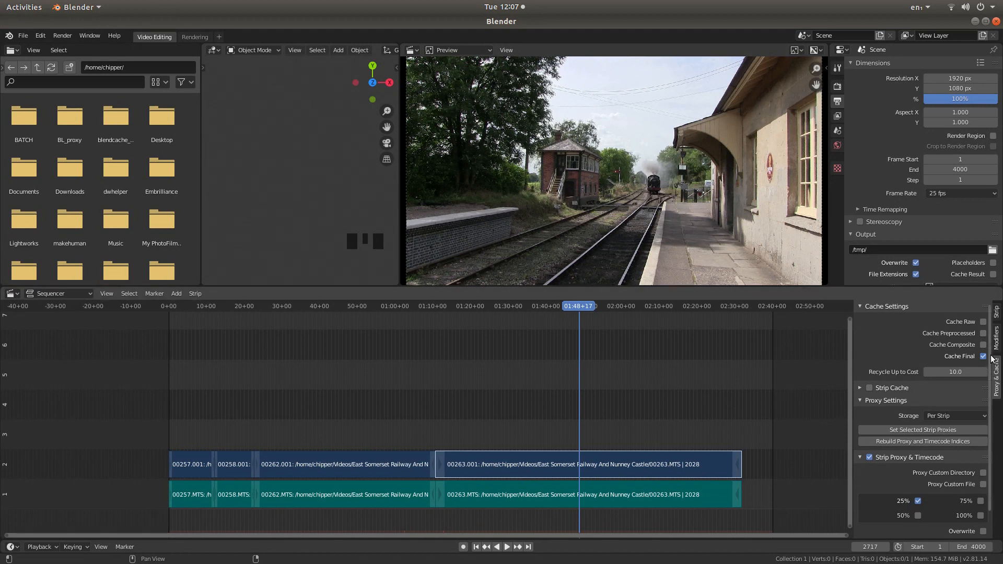
- Enable overwriting of the strip proxy and rebuild the proxy and timecode indices
drag(990, 359, 996, 409)
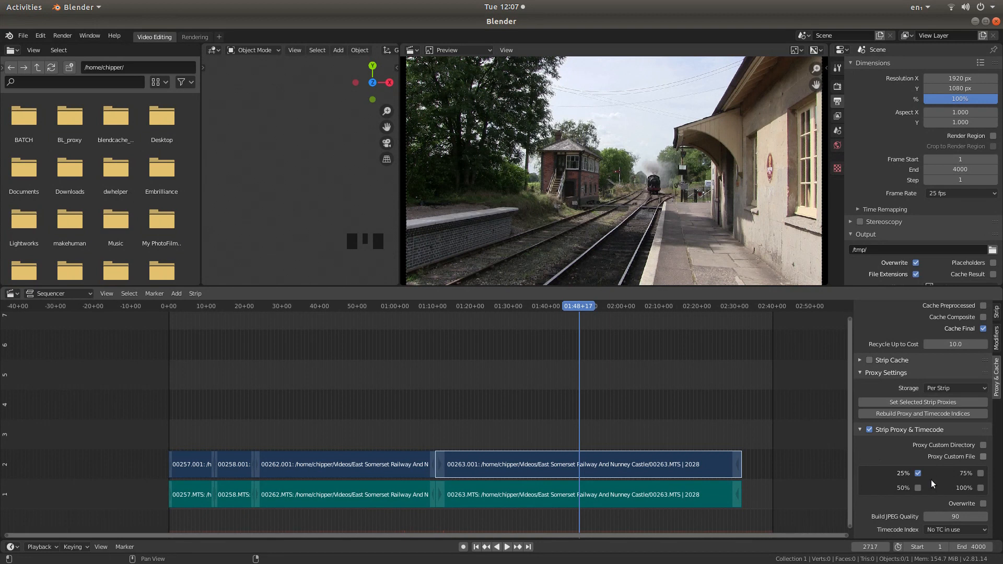
click(983, 503)
click(943, 414)
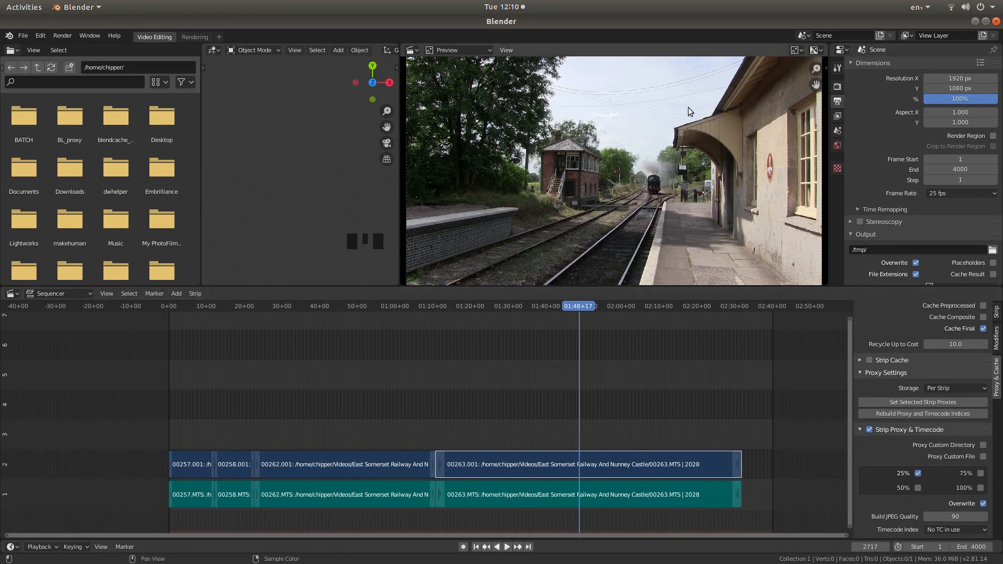
- Set the preview's proxy render size to 25% in its view settings and hide those settings again
key(n)
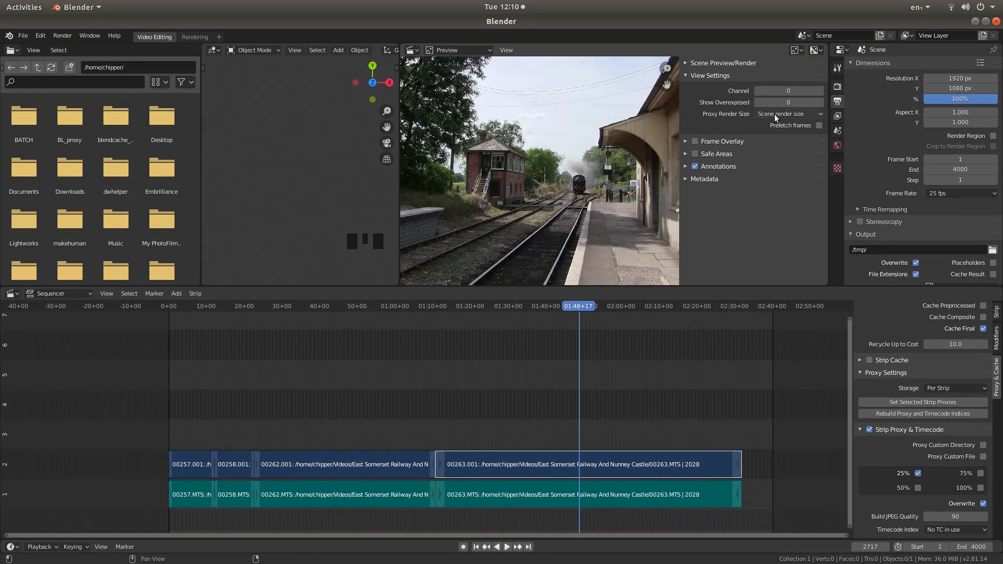
click(791, 113)
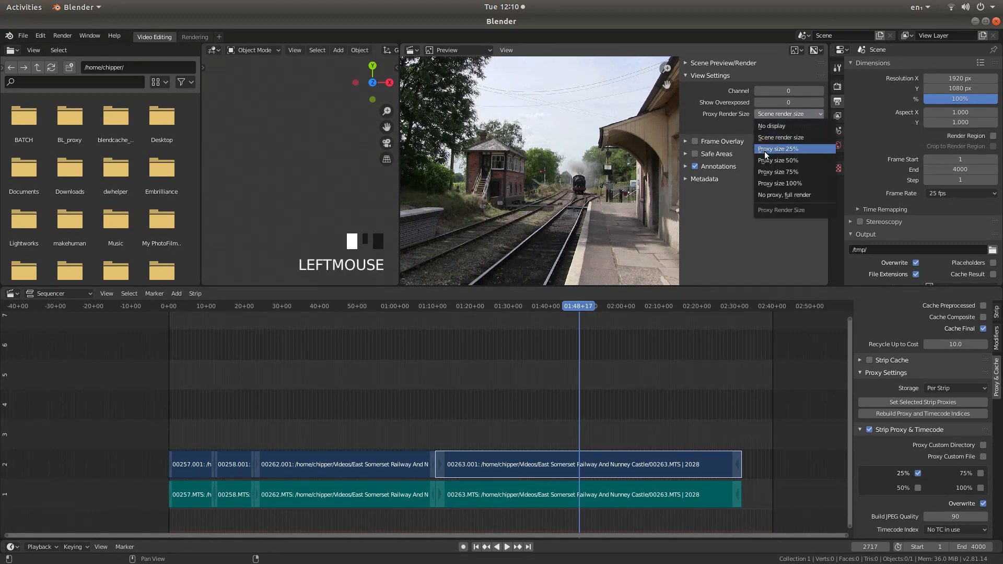
click(795, 148)
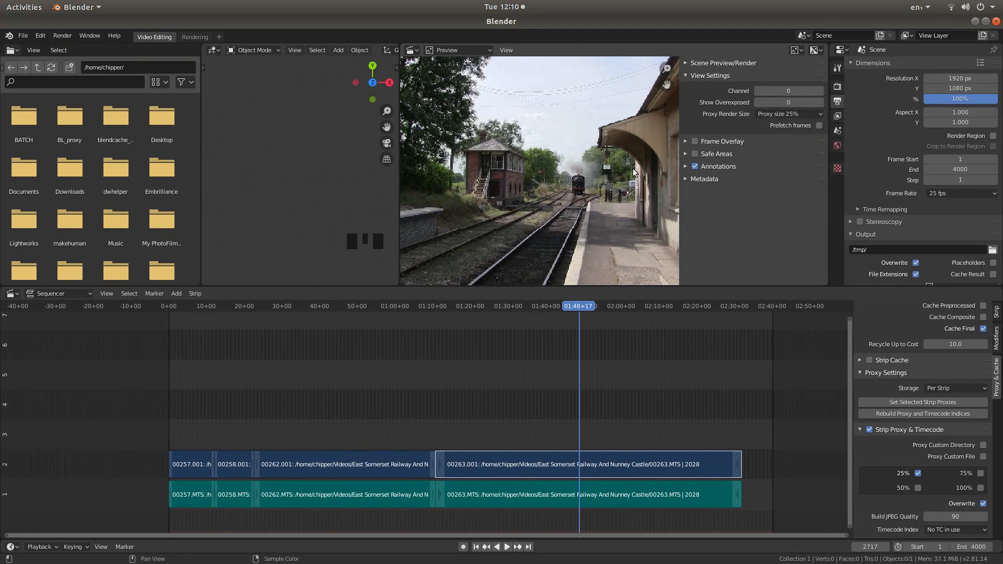
key(n)
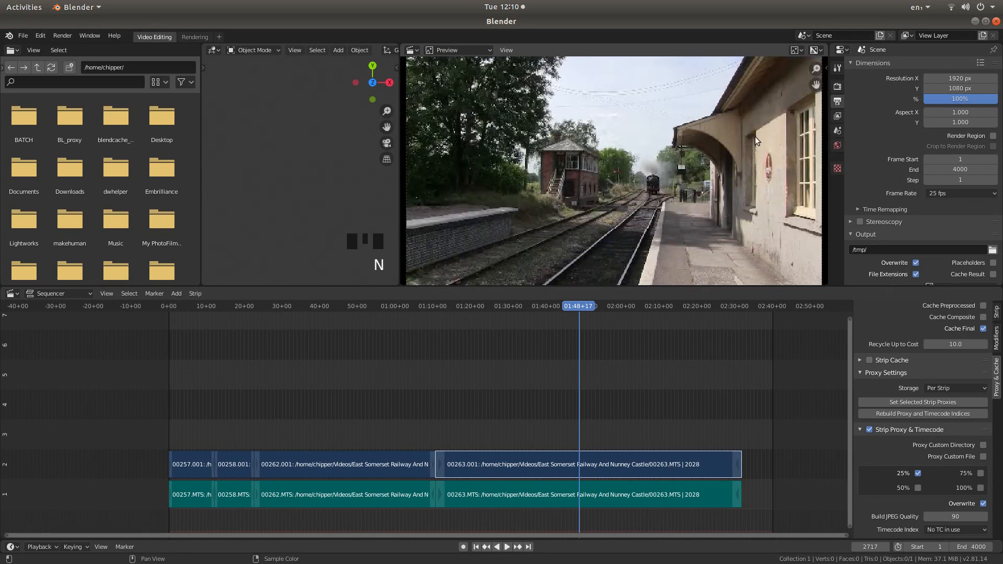
- Scrub the playhead back to 01:01+12 and jump cut by cut to the start of the first clip
drag(580, 307, 401, 334)
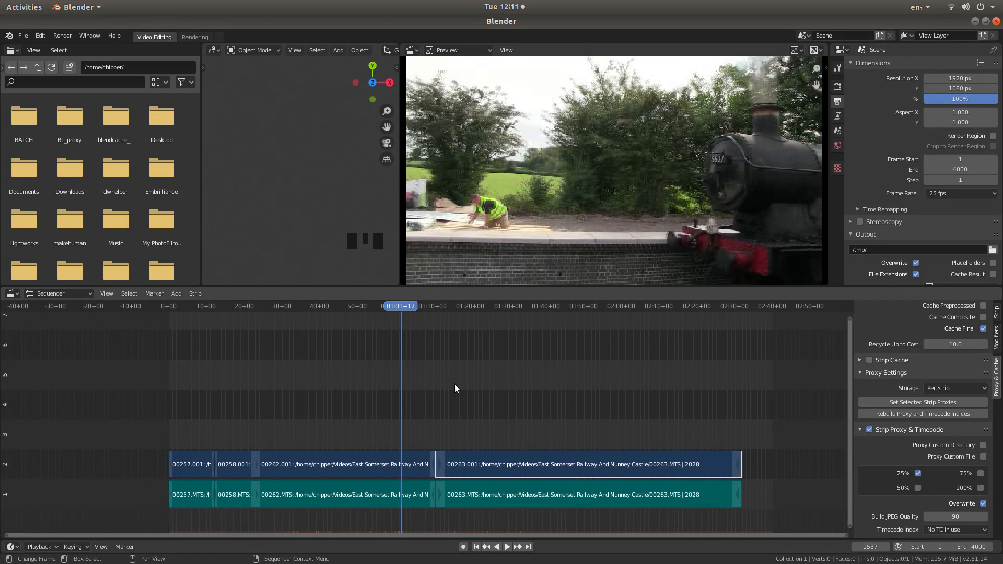
key(Page_Down)
key(Page_Down)
key(Page_Down)
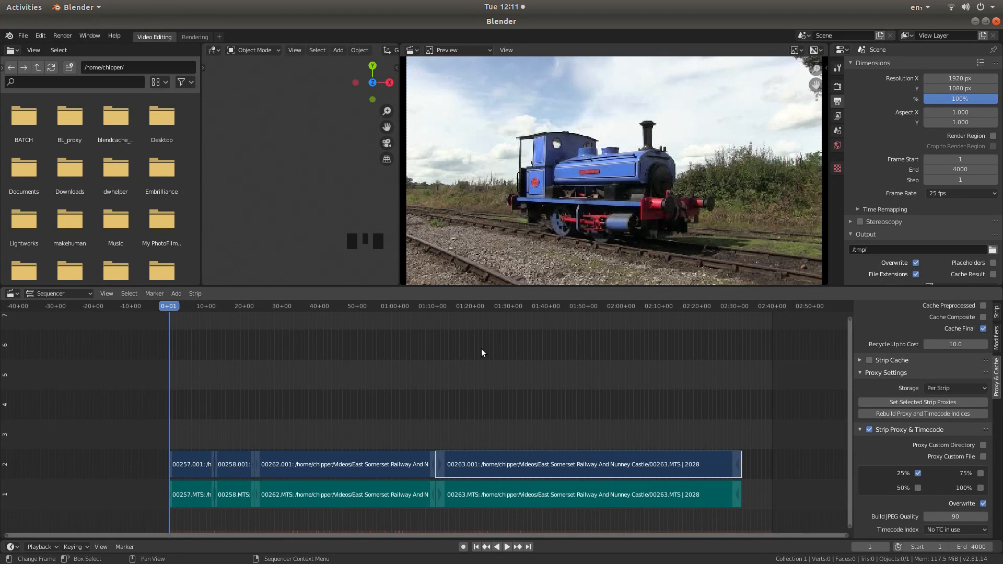
- Select only the video and audio strips of clip 00257 and slide them 55 frames earlier so they end at frame 245
click(184, 443)
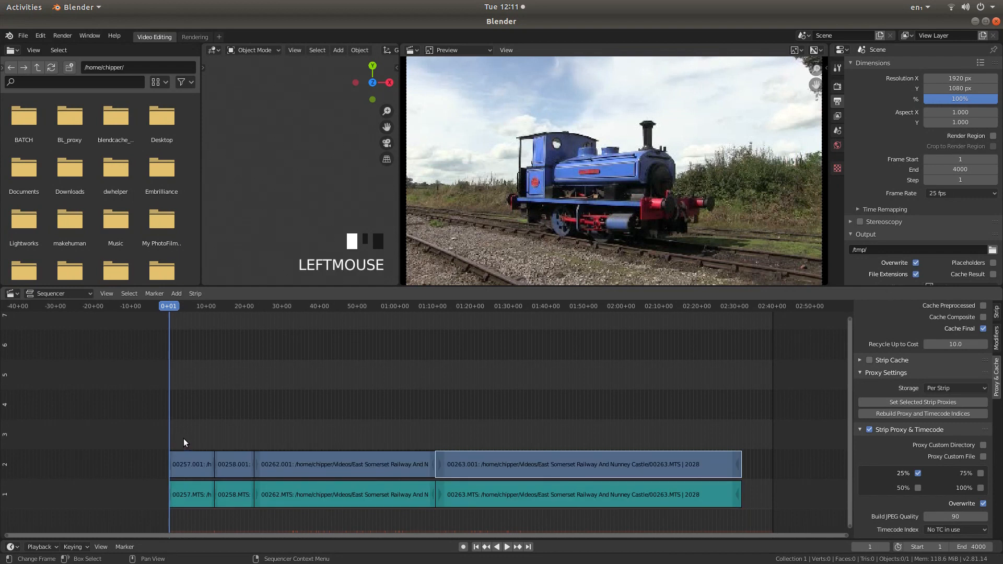
drag(183, 438, 190, 437)
drag(199, 485, 198, 520)
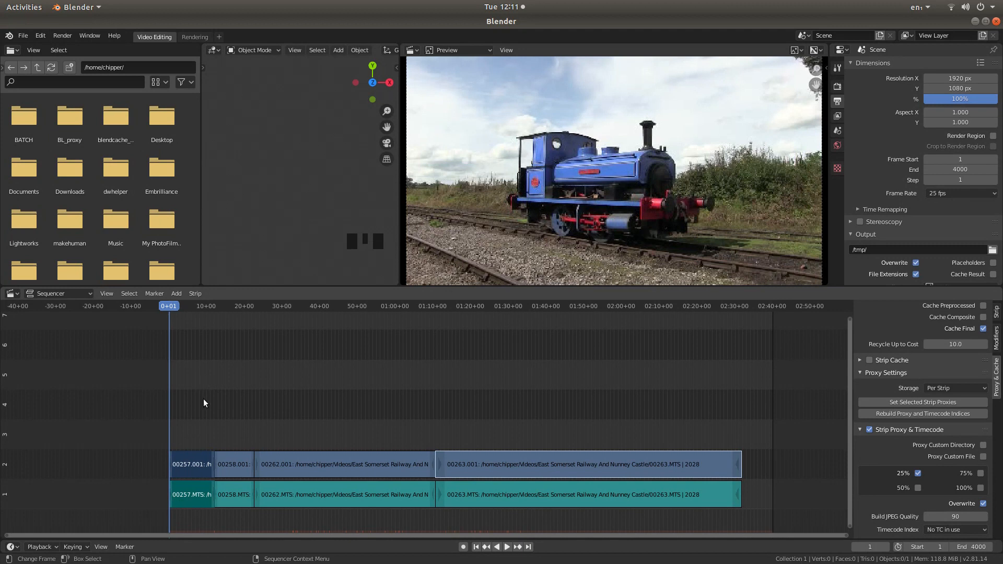
key(g)
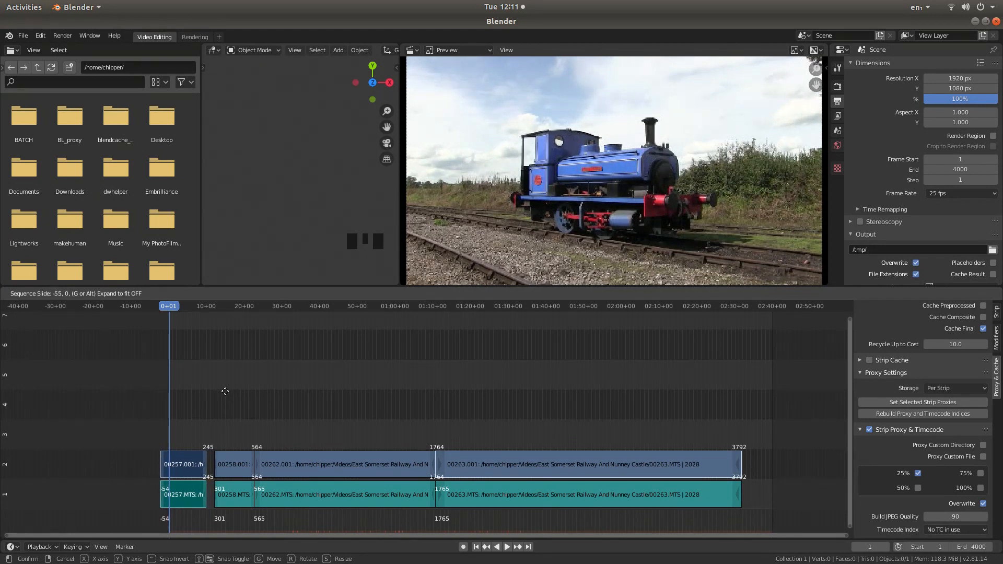
click(225, 390)
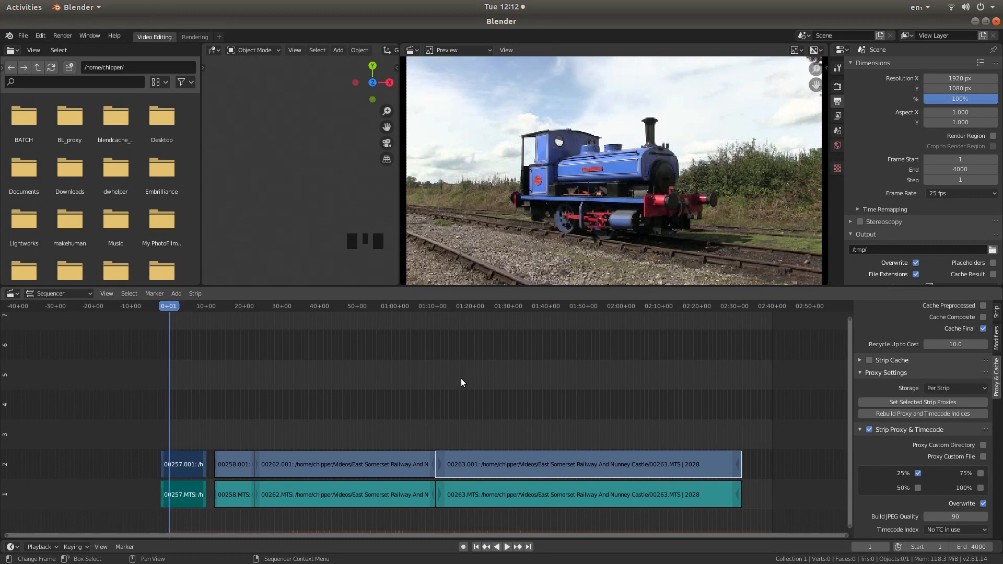
- Play the sequence from the start to 6+20 and trim the ends of clip 00257's video and audio strips to the playhead
key(space)
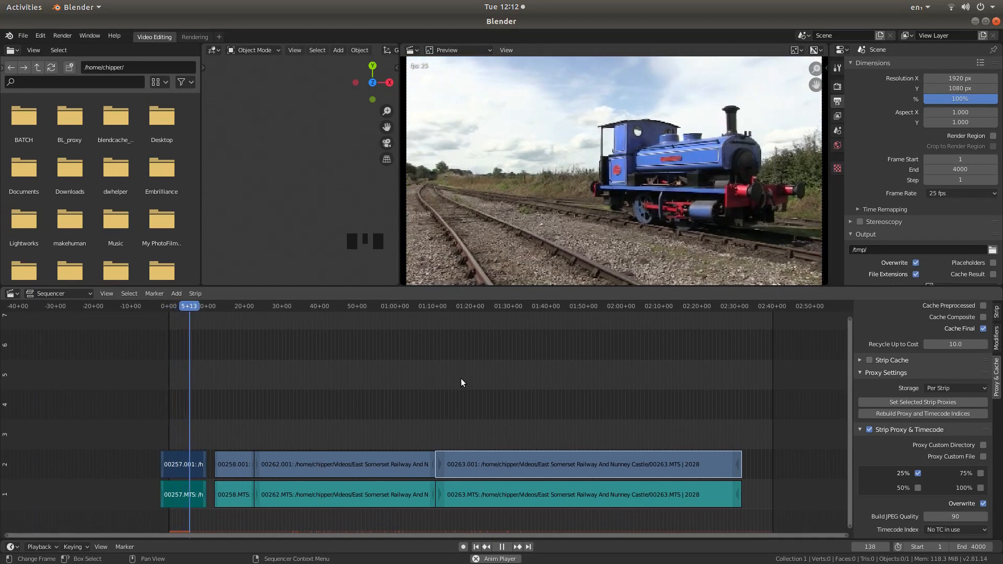
key(space)
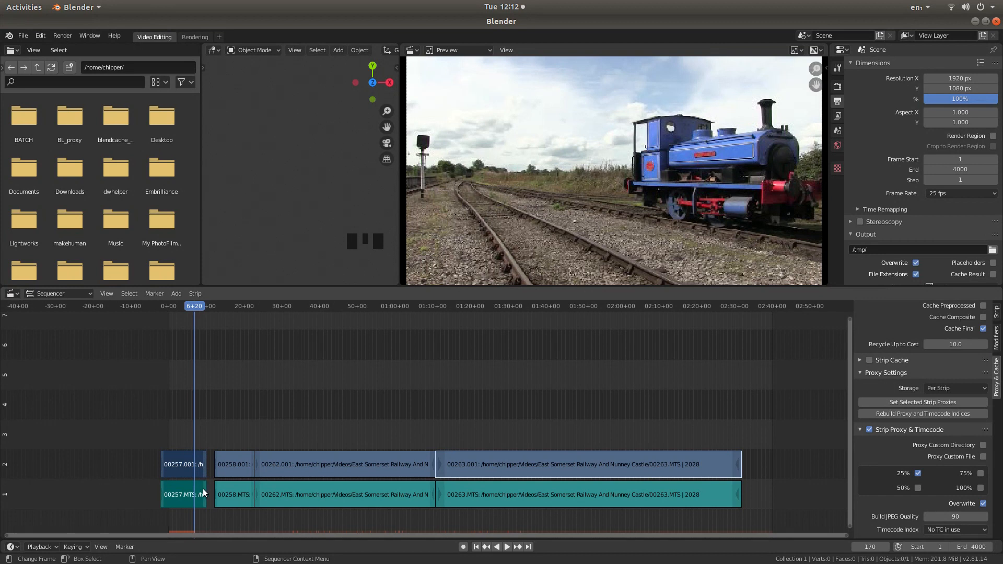
key(ctrl)
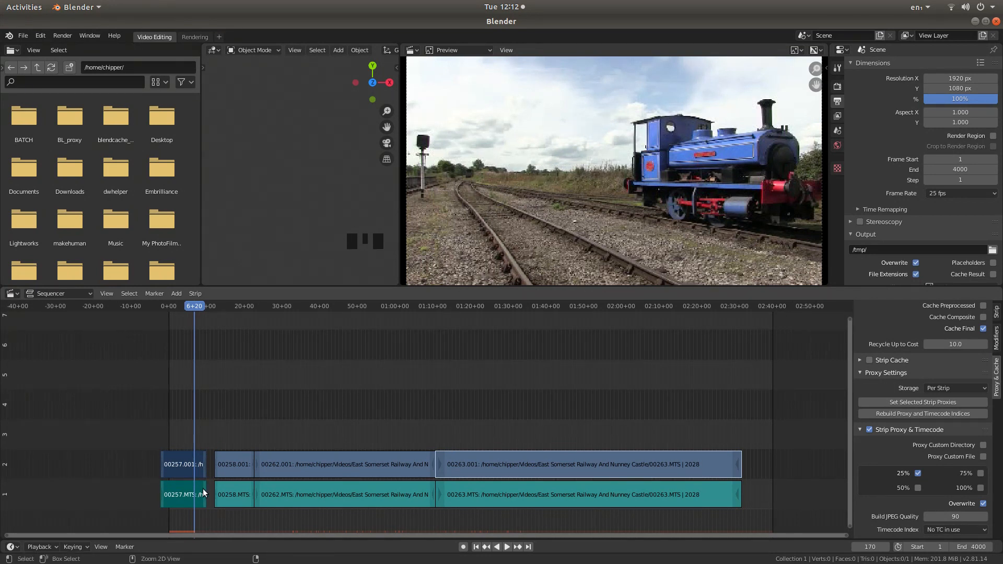
ctrl+click(204, 492)
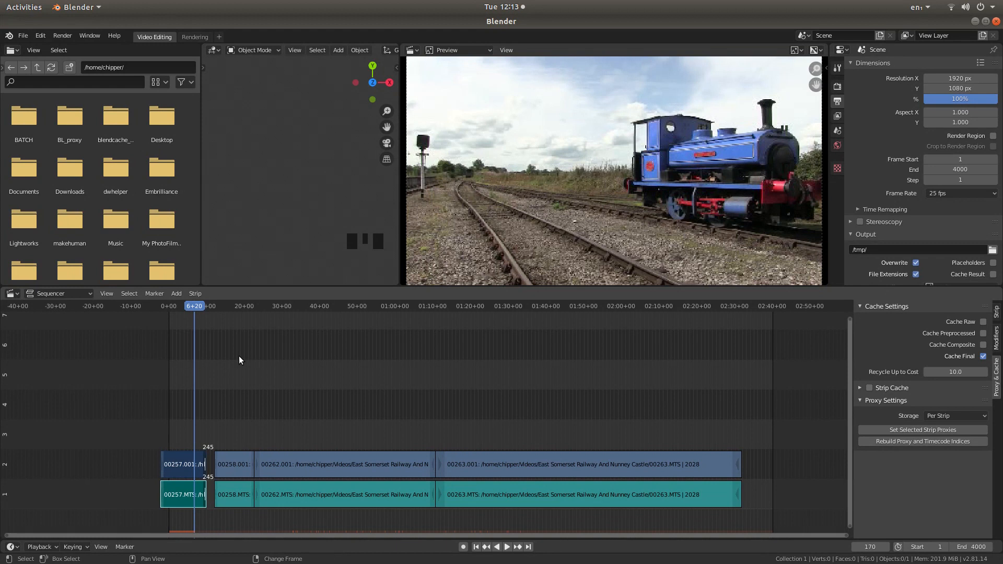
key(shift+s)
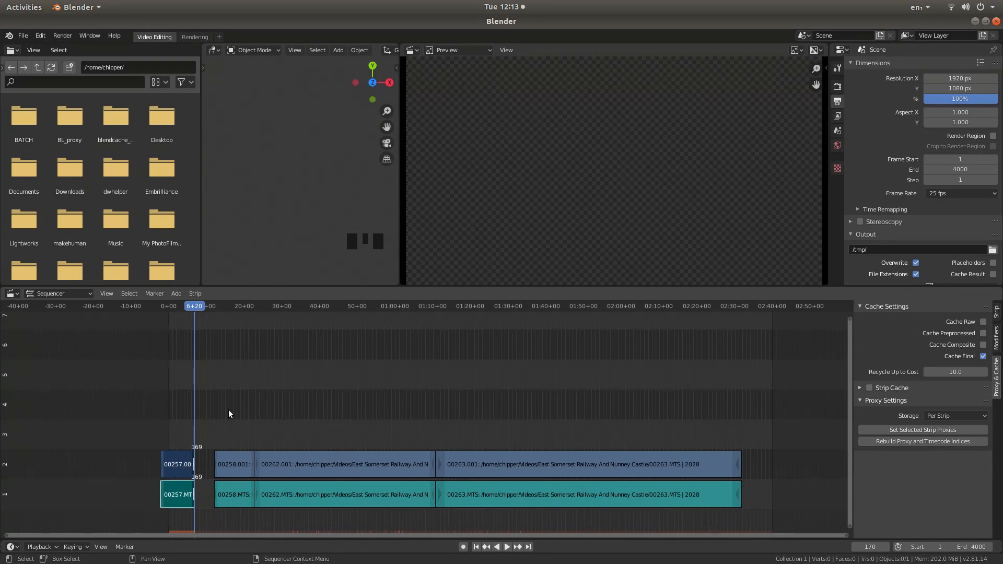
key(g)
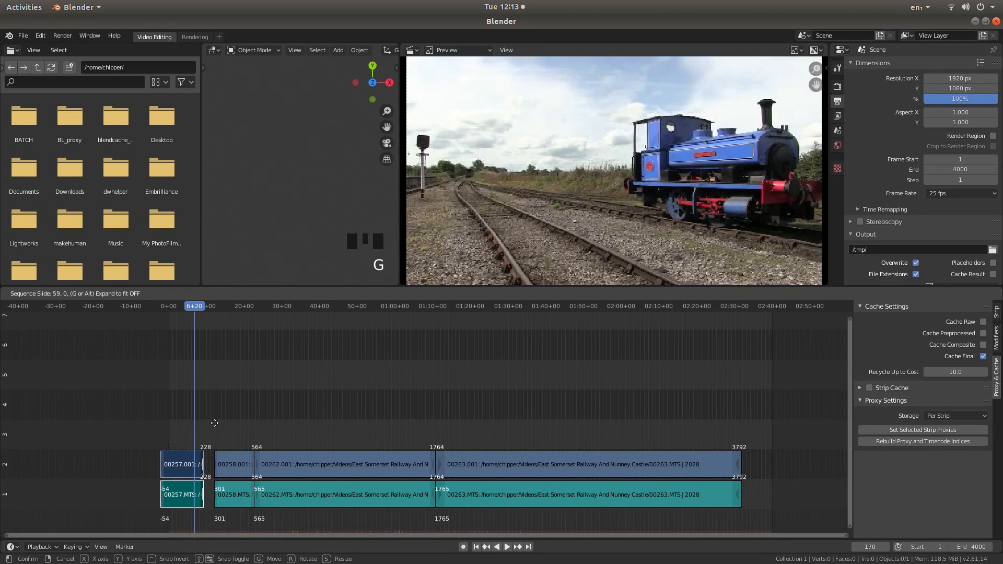
key(Escape)
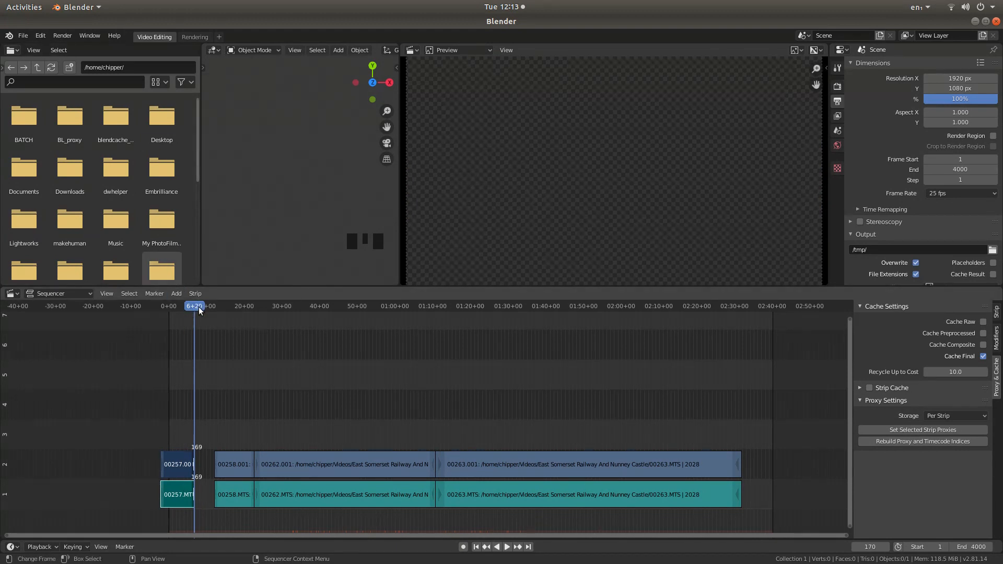
- Trim the starts of clip 00258's video and audio strips to 15+09
drag(192, 306, 227, 306)
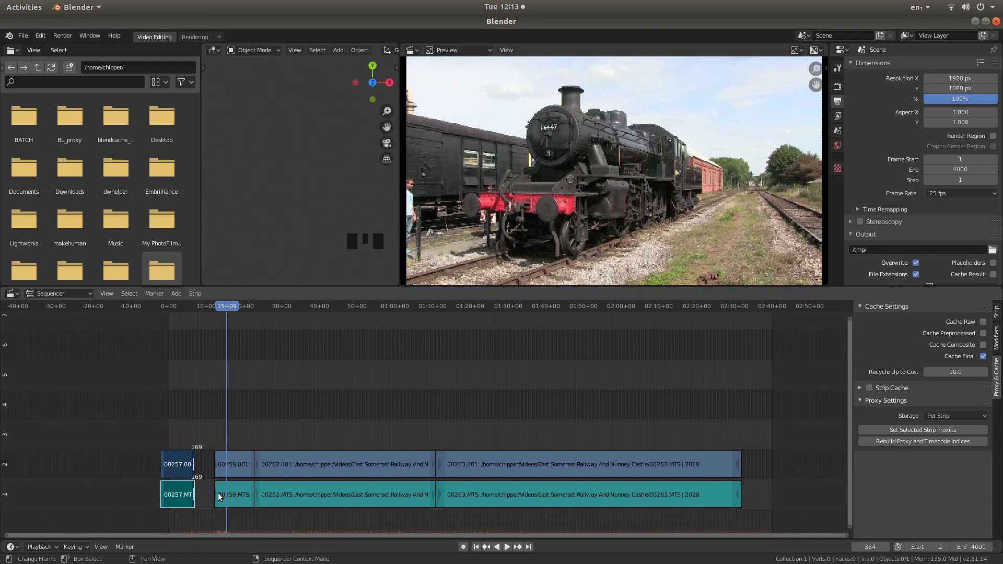
ctrl+click(218, 459)
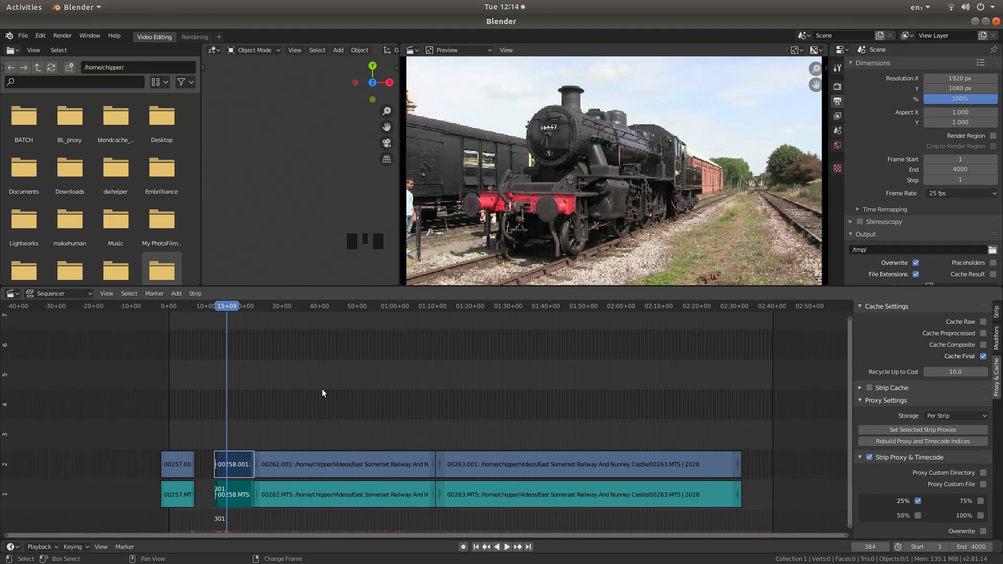
key(shift+s)
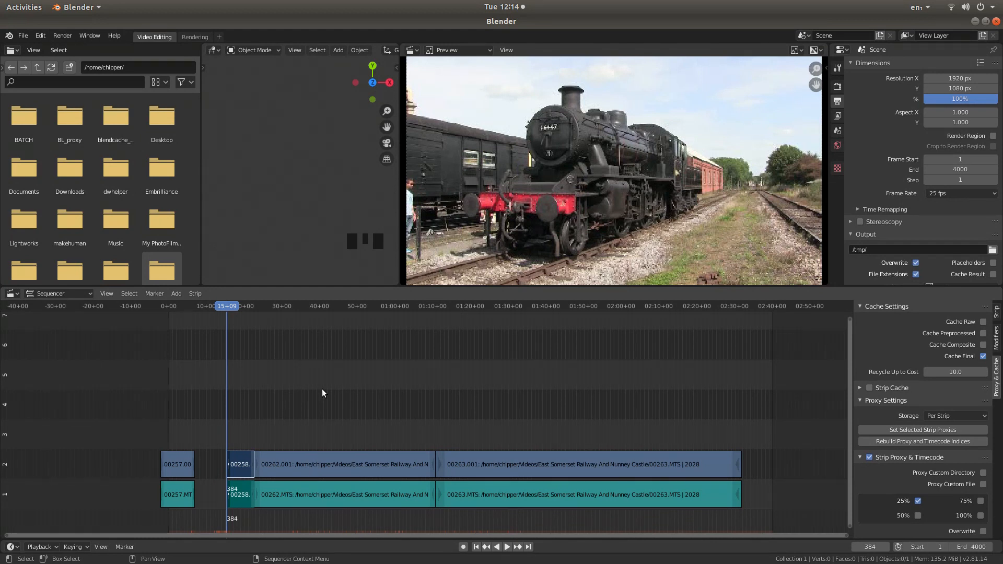
- Select both strips of clip 00258 and snap them to the end of clip 00257 at 6+20
key(Page_Down)
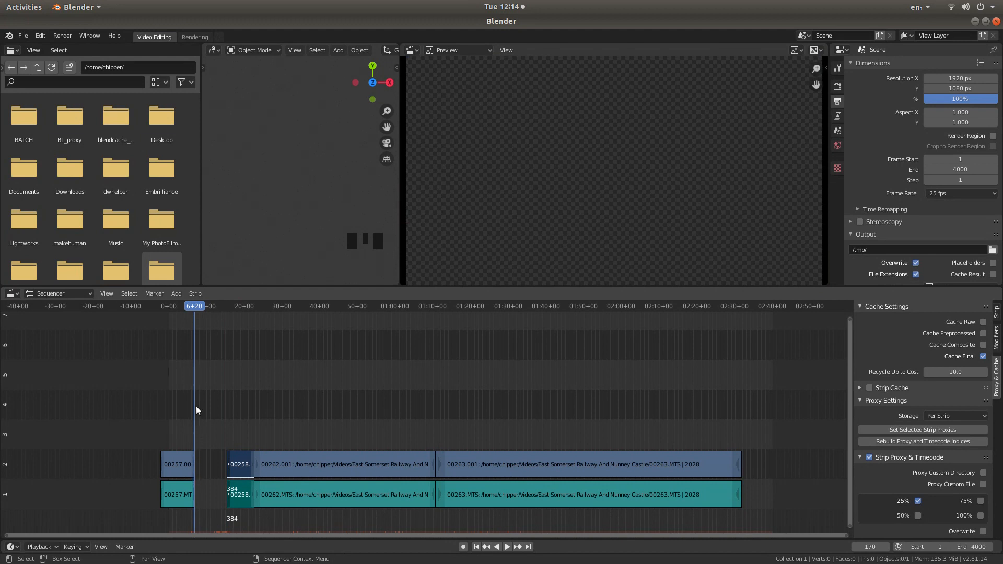
click(236, 431)
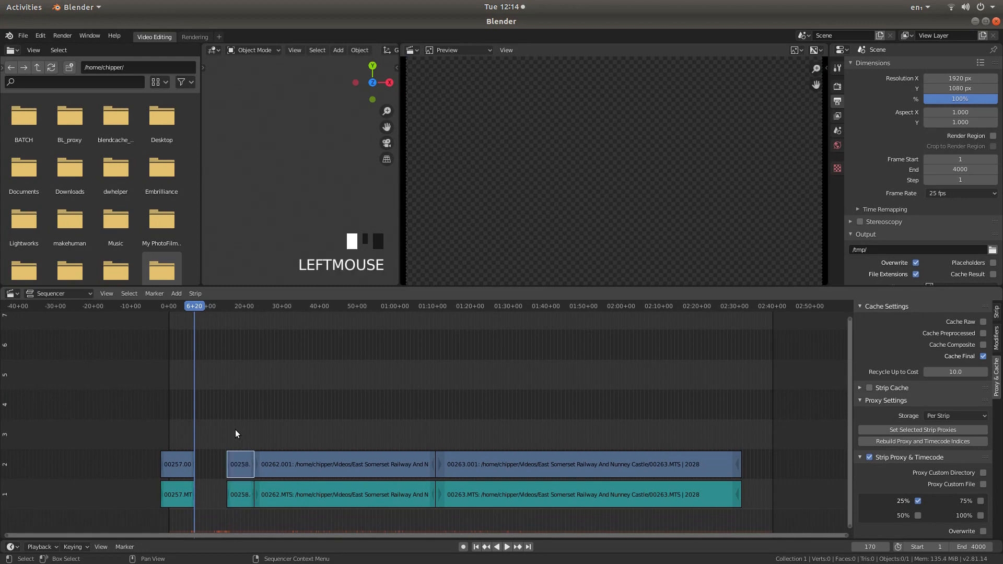
key(b)
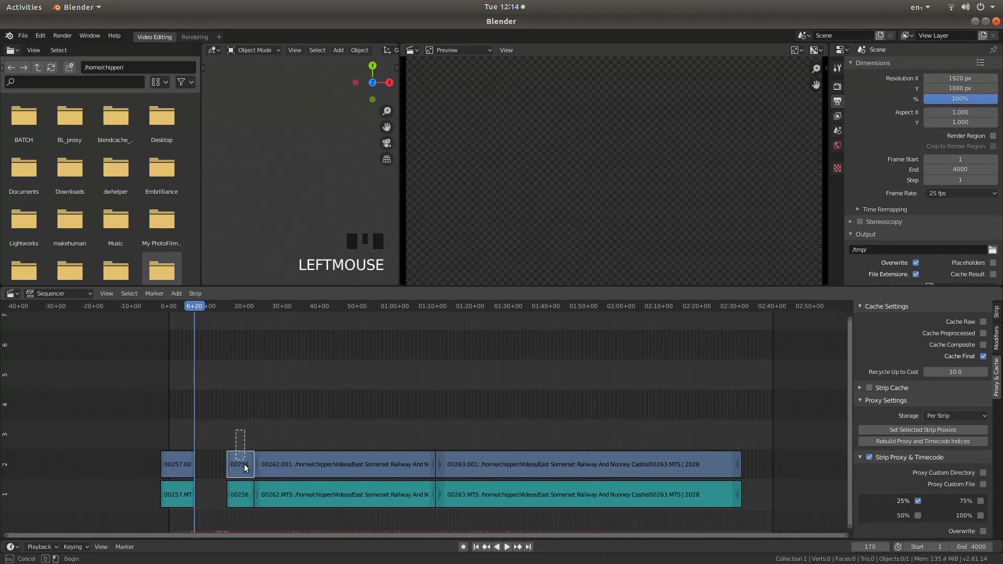
drag(243, 498, 247, 523)
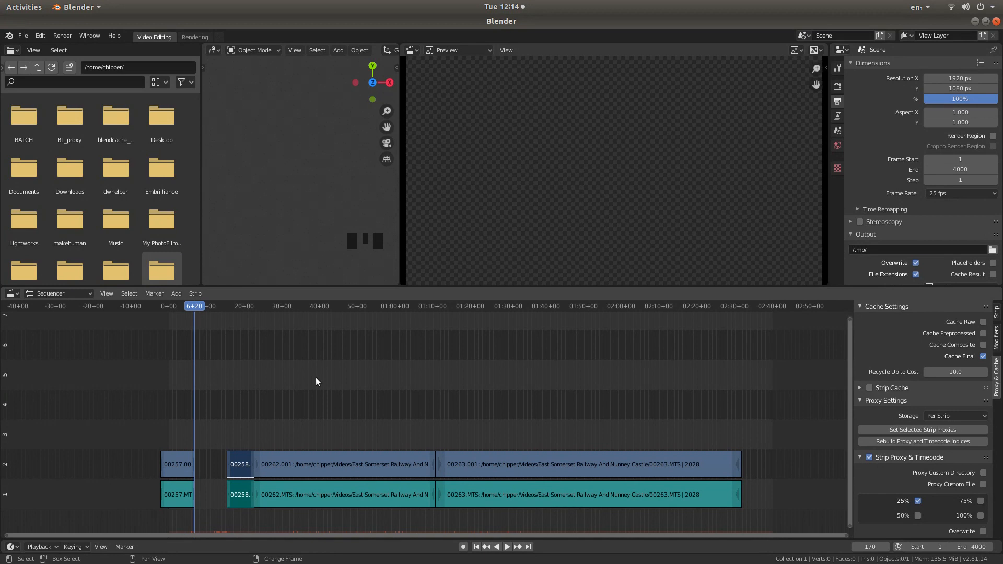
key(shift+s)
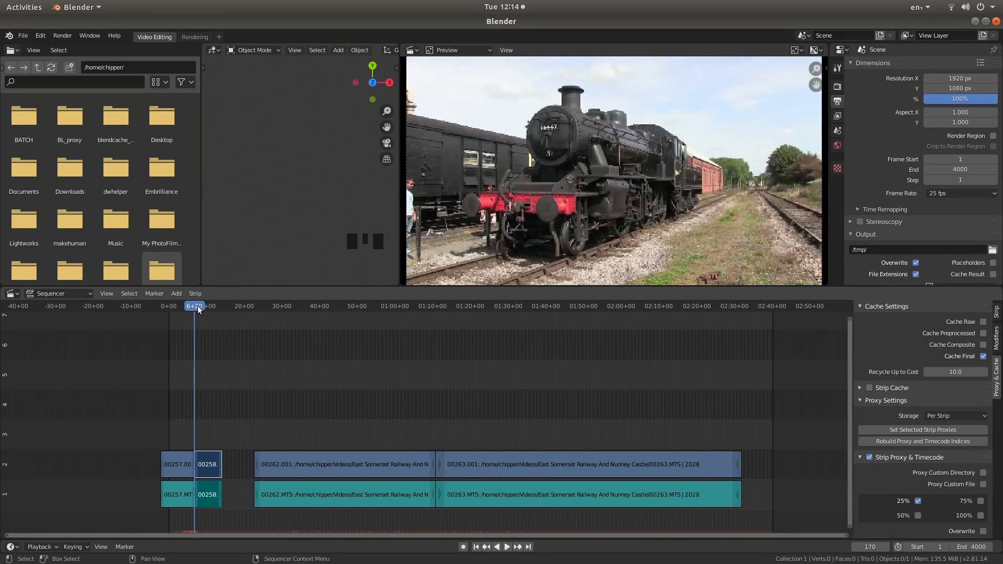
- Trim the ends of clip 00258's video and audio strips to 12+18
drag(193, 305, 218, 316)
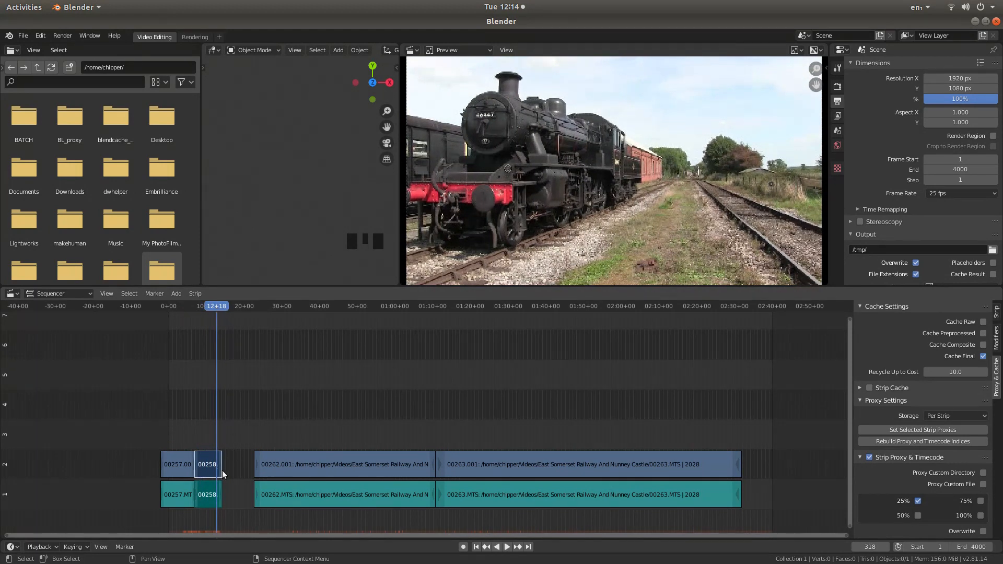
ctrl+click(222, 500)
ctrl+click(221, 499)
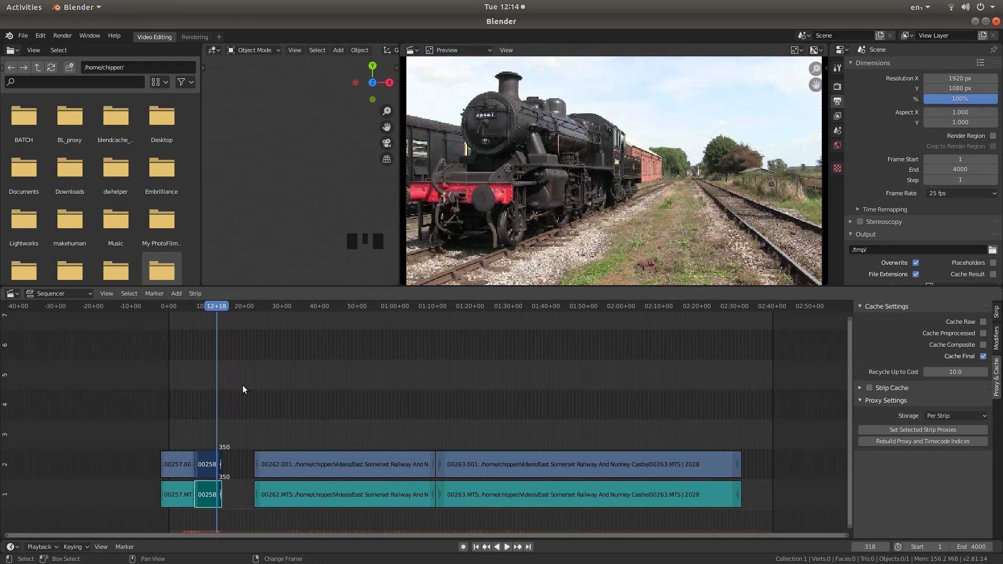
key(shift+s)
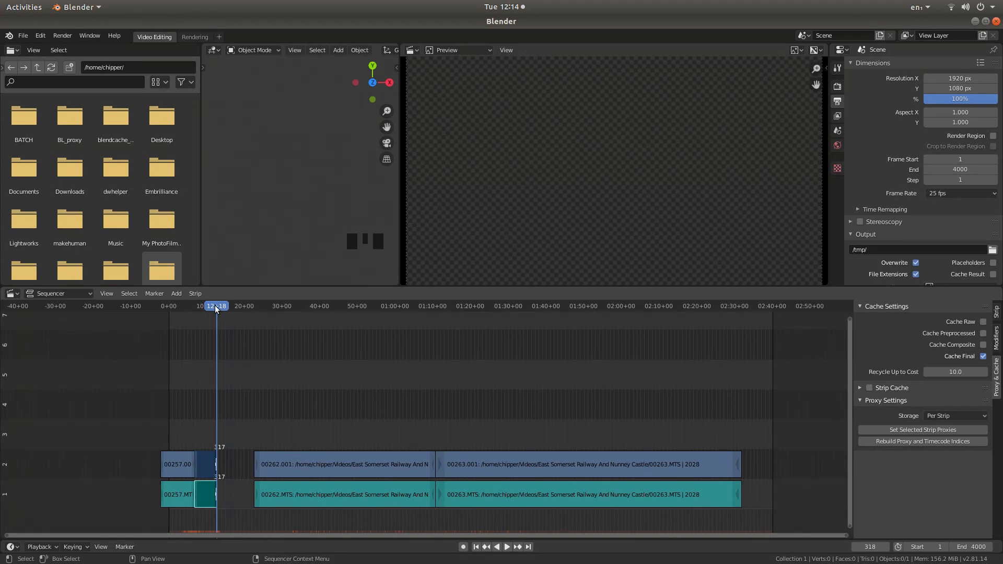
- Trim the starts of clip 00262's video and audio strips to 46+06
drag(215, 305, 343, 307)
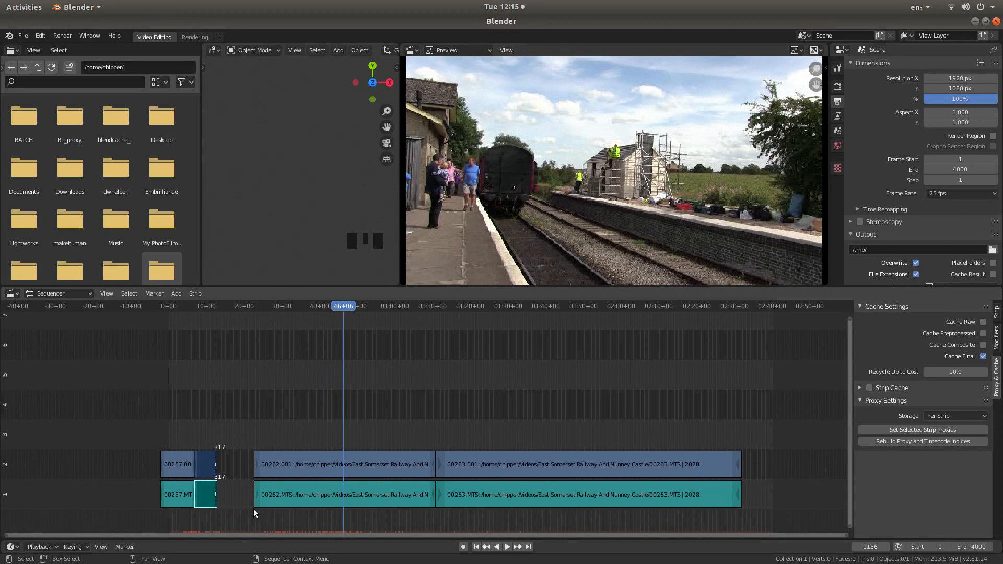
key(ctrl)
ctrl+click(258, 492)
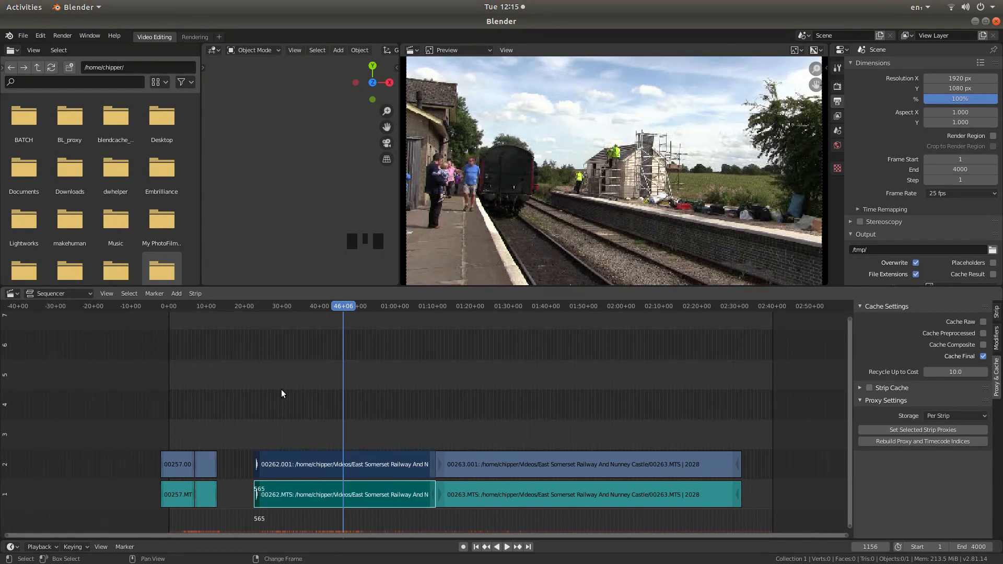
key(shift+s)
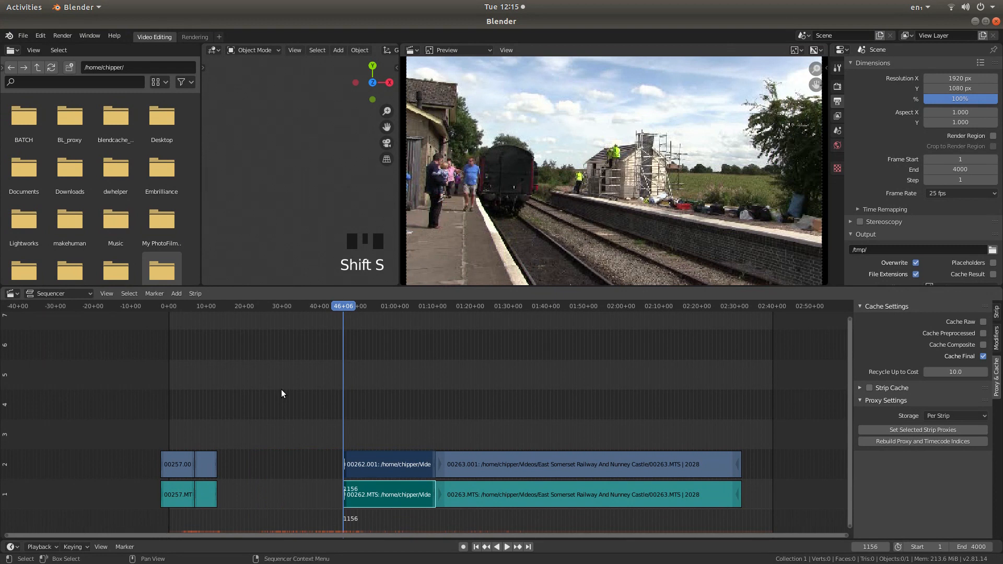
- Select both strips of clip 00262 and snap them to the end of clip 00258 at 12+18
click(379, 419)
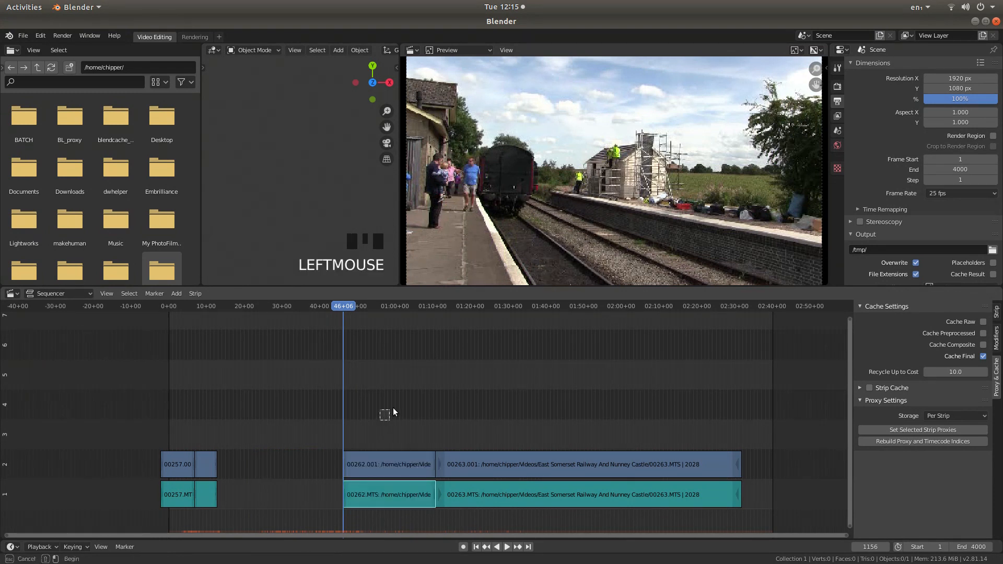
drag(406, 451, 396, 521)
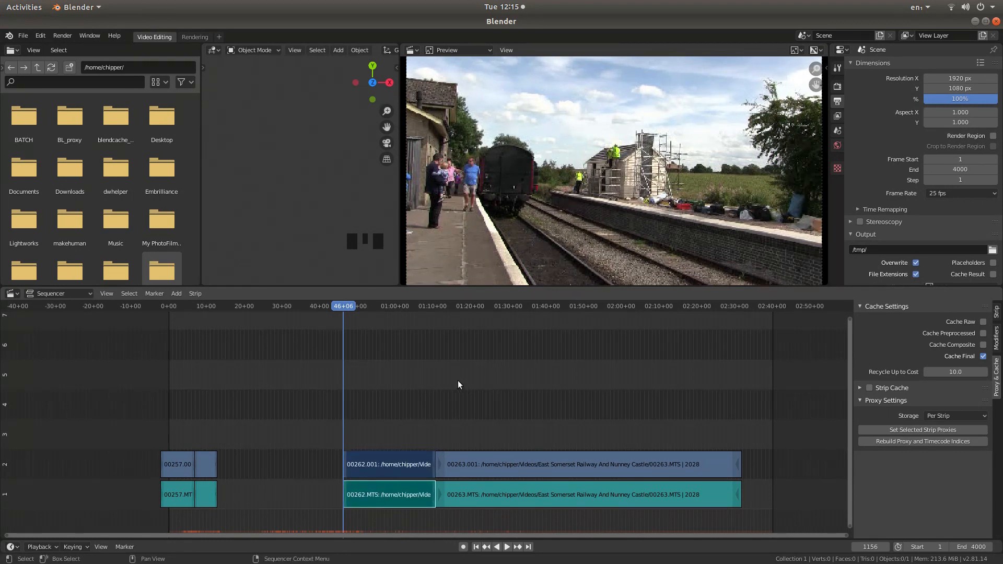
key(Page_Down)
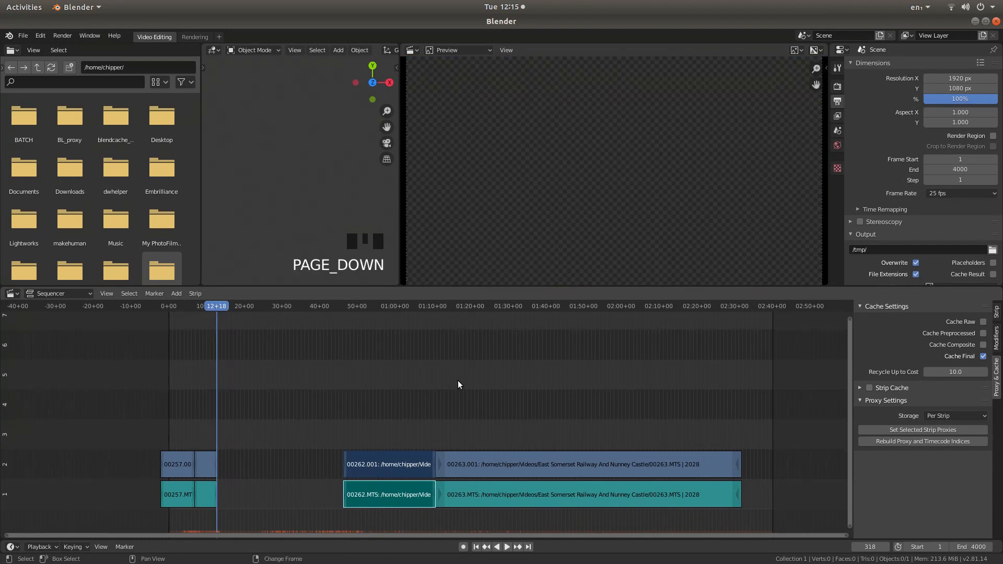
key(shift+s)
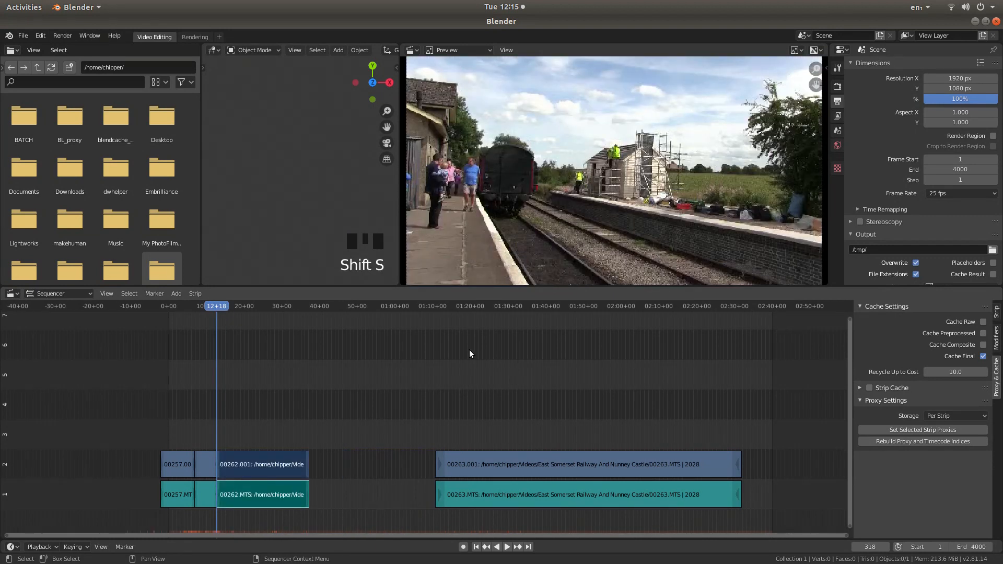
- Trim the ends of clip 00262's video and audio strips to 30+11
drag(218, 305, 283, 306)
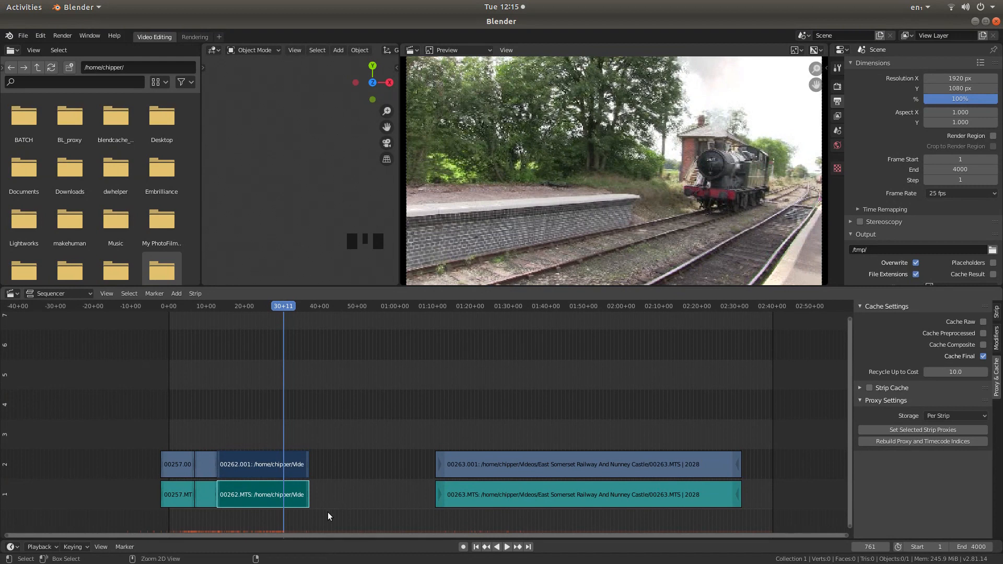
ctrl+click(305, 497)
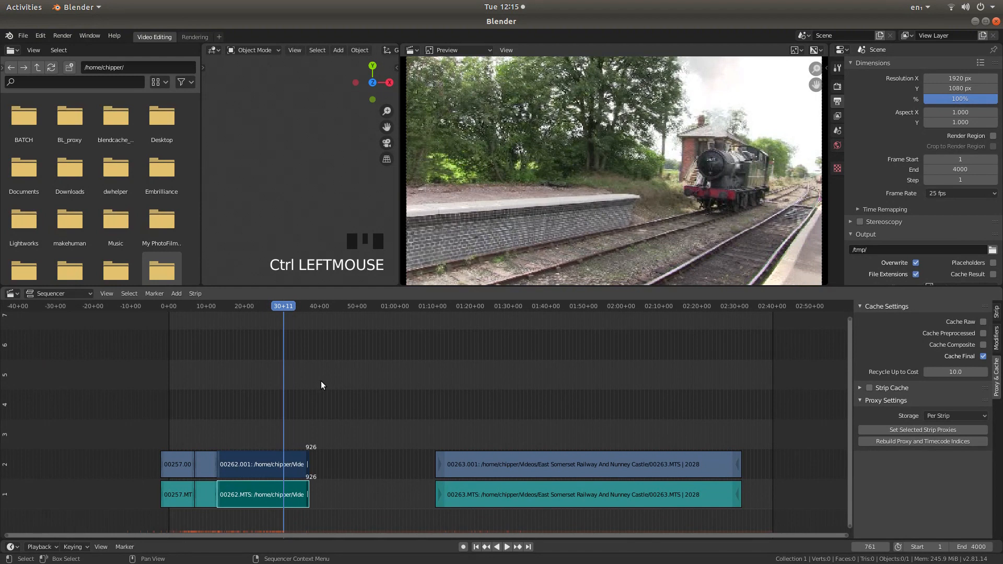
key(shift+s)
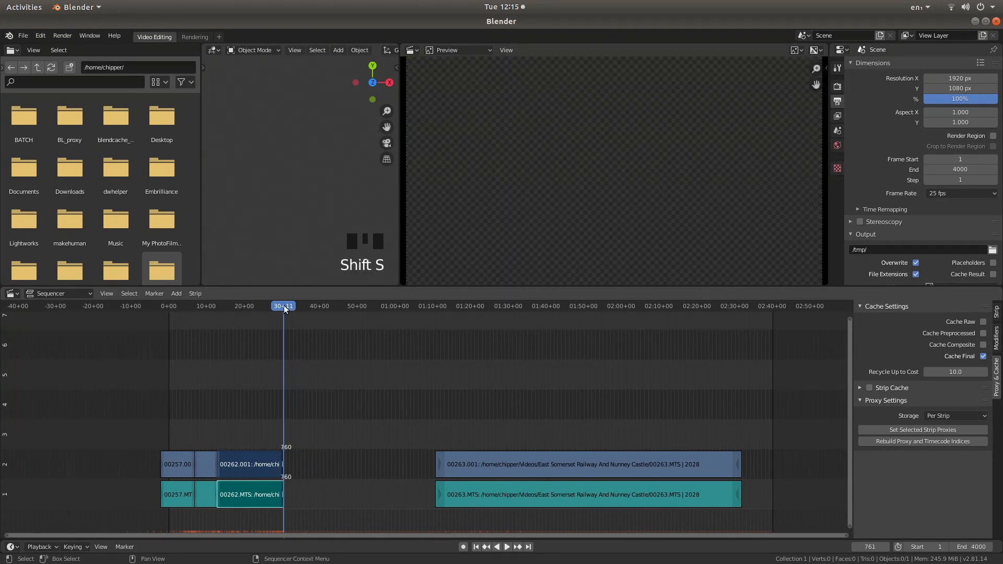
- Select clip 00263's video and audio strips and split them at 01:35+20 and 02:00+08
drag(285, 308, 530, 321)
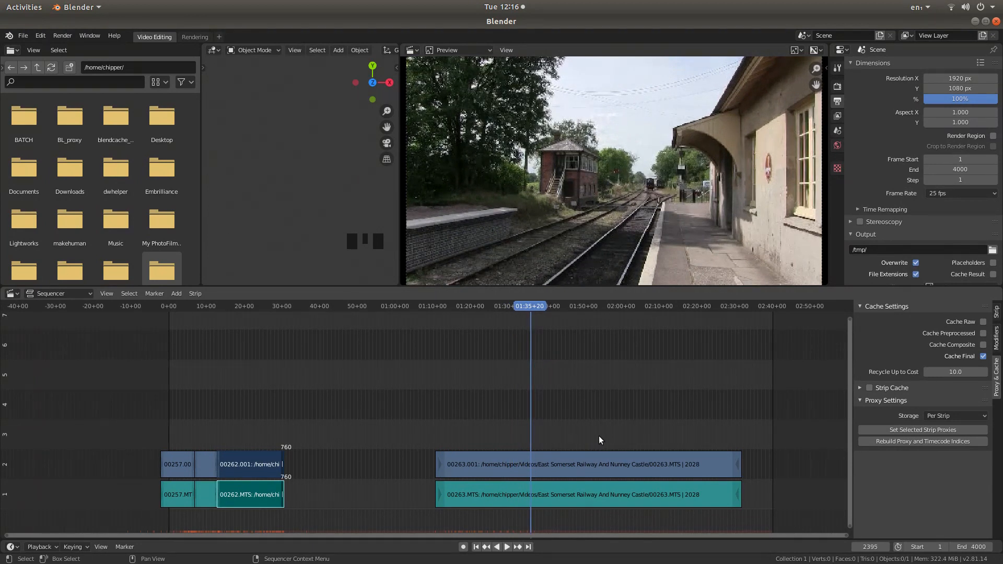
click(546, 422)
drag(545, 422, 633, 520)
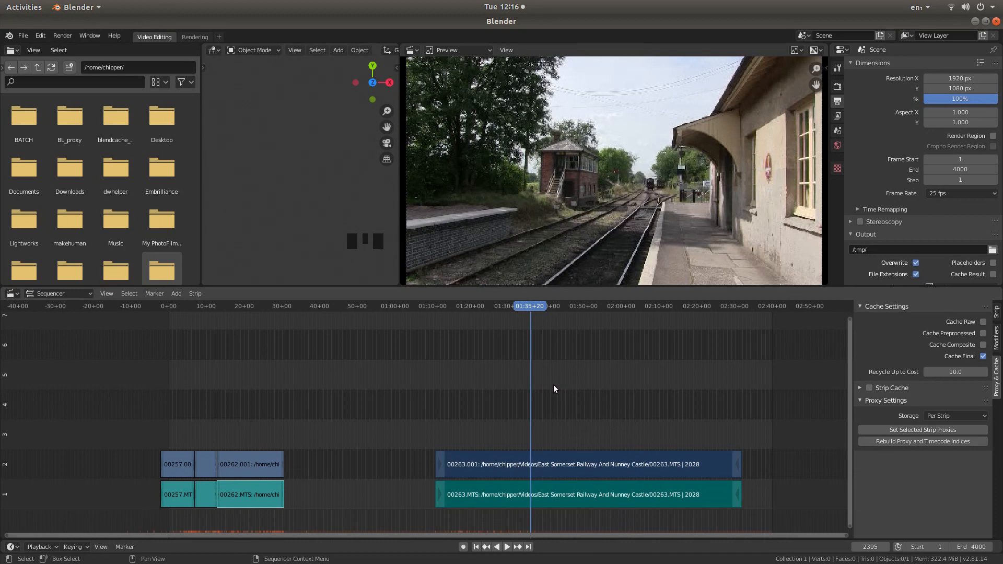
key(k)
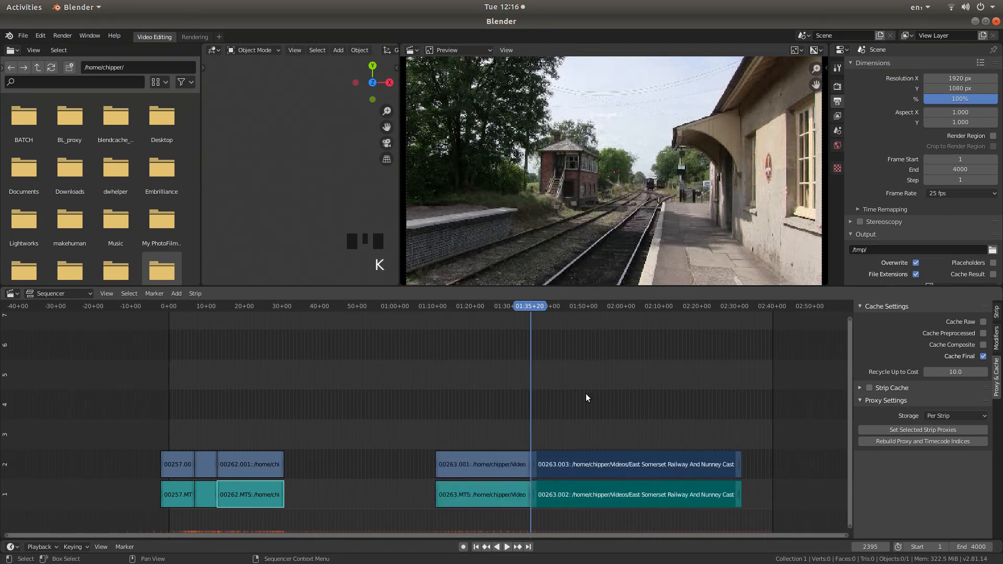
drag(531, 304, 622, 316)
key(k)
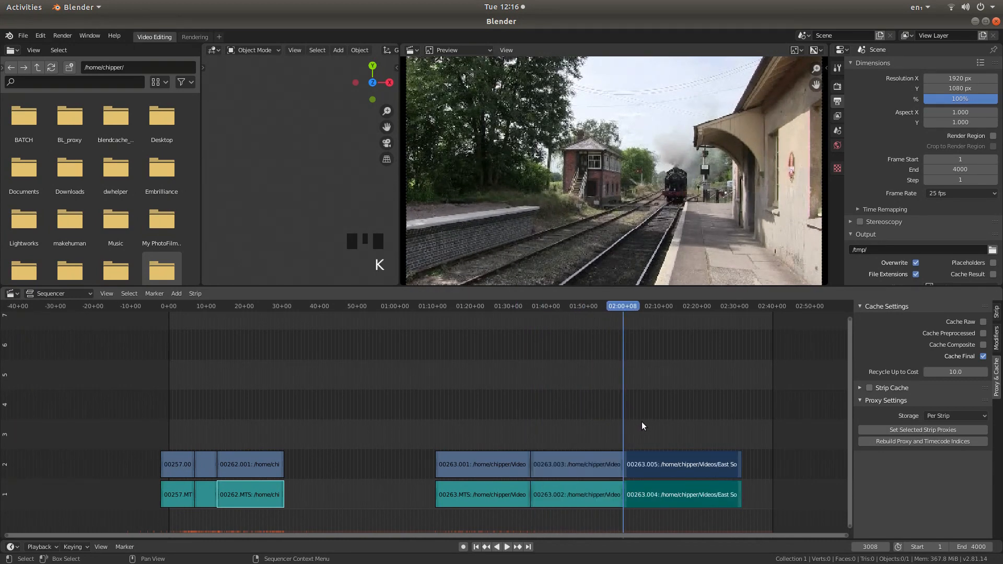
- Delete the middle video and audio sections of clip 00263 between the two splits
drag(552, 421, 600, 518)
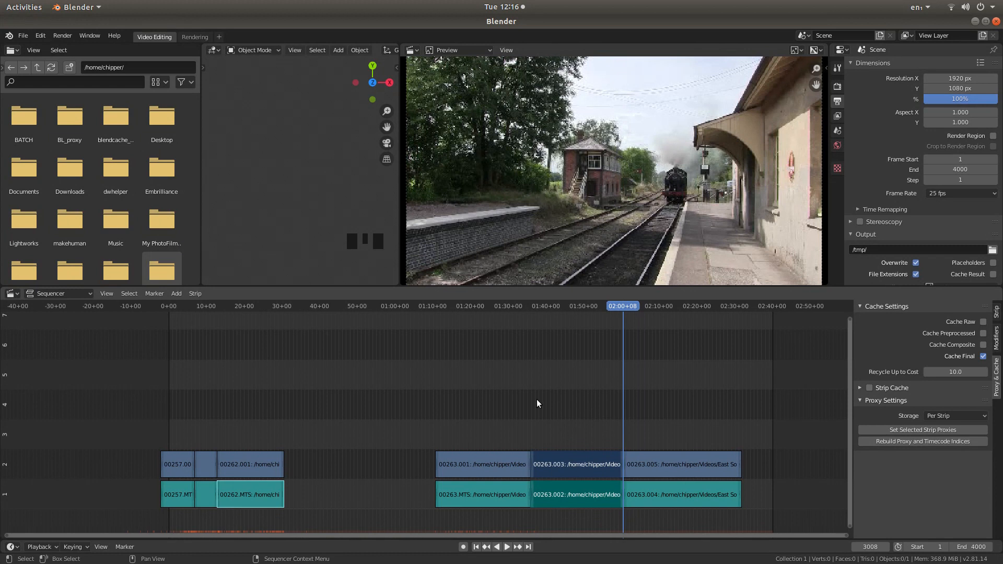
key(x)
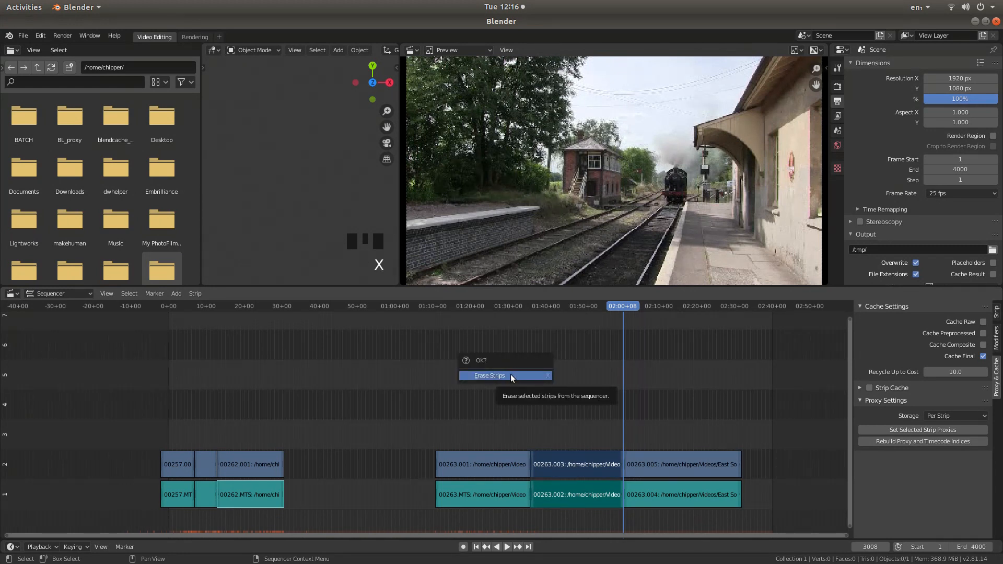
click(511, 375)
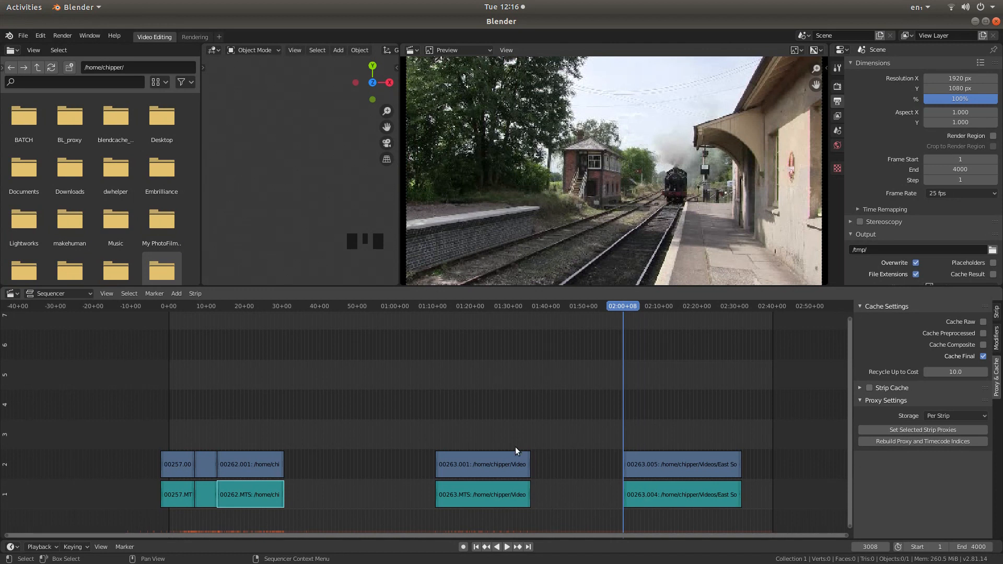
ctrl+click(527, 493)
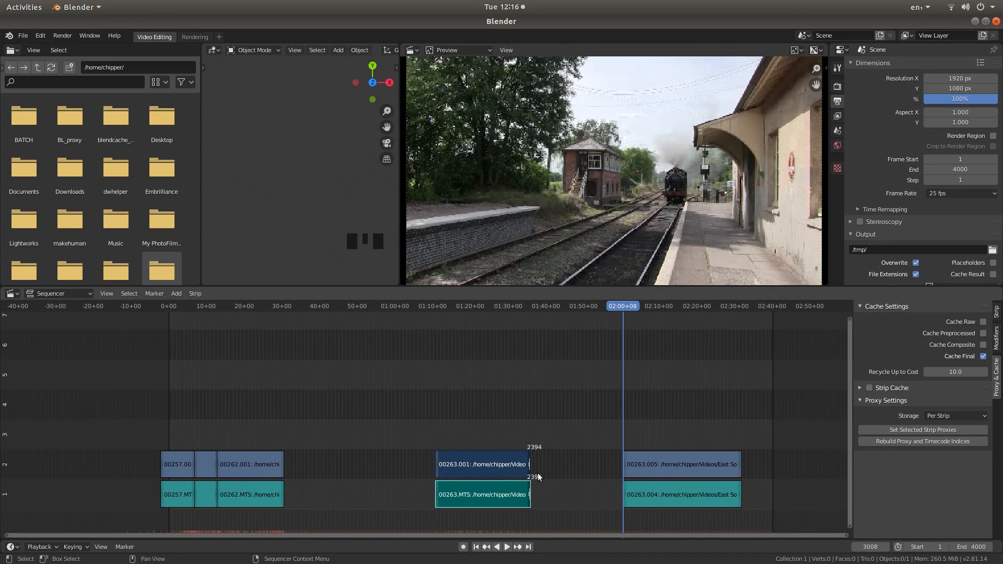
key(g)
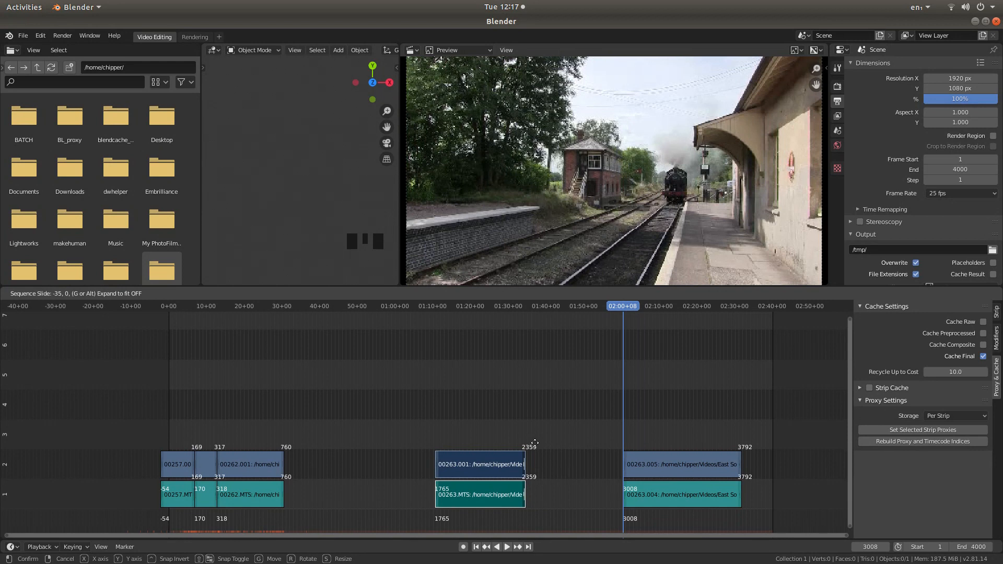
key(Escape)
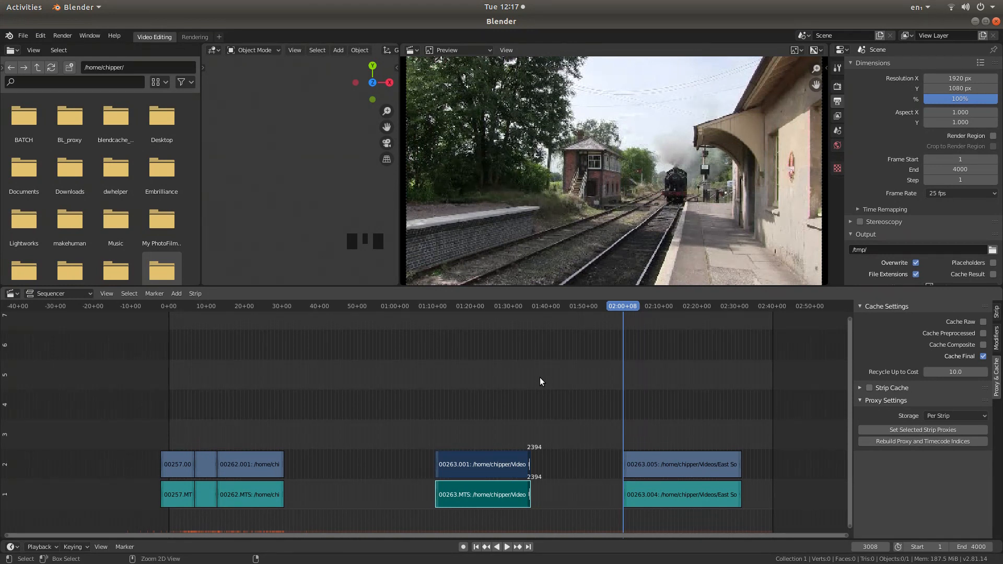
- Undo the deletion of clip 00263's middle section and both of the clip's splits
key(ctrl+z)
key(ctrl+z)
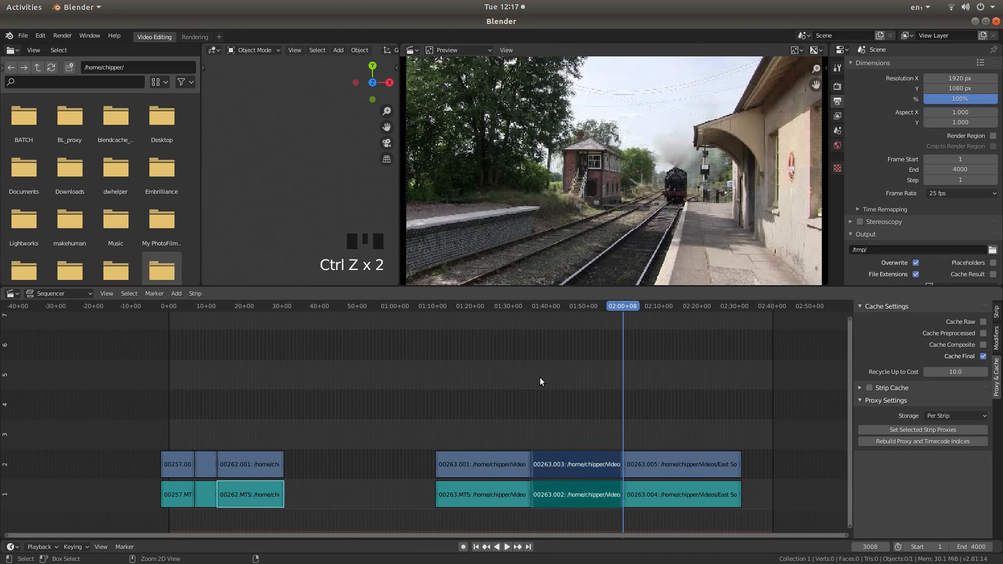
key(ctrl+z)
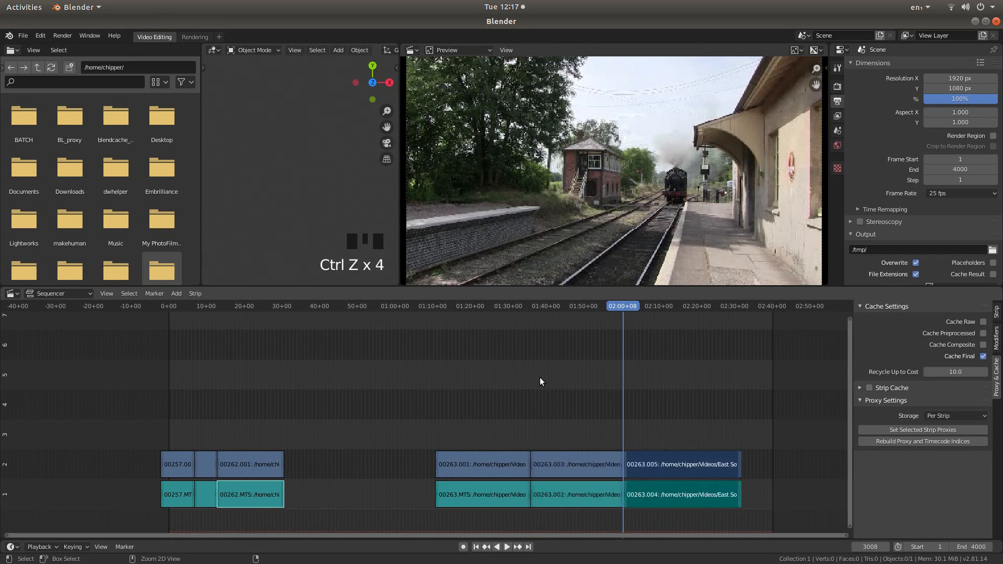
key(ctrl+z)
key(ctrl+z)
key(ctrl+z)
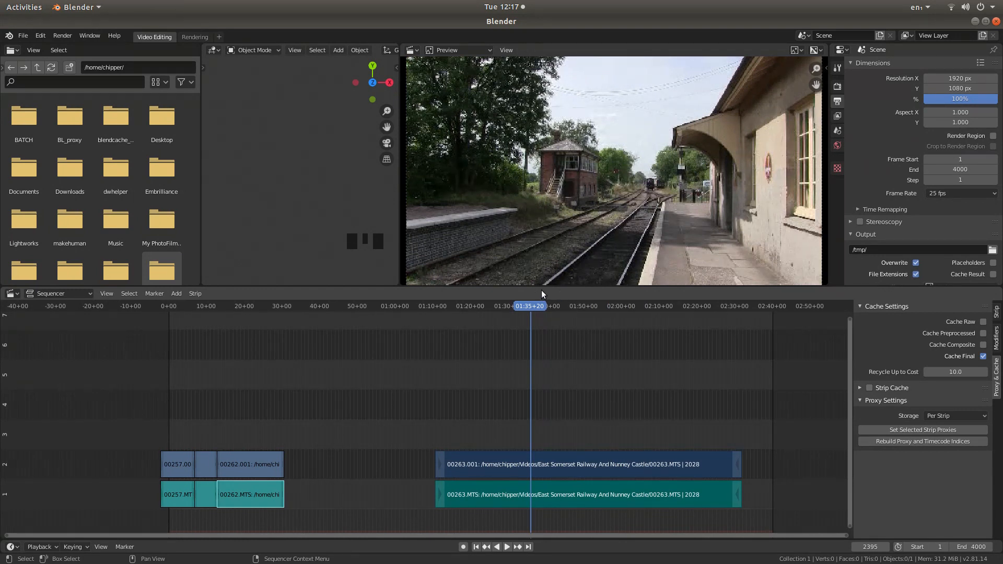
- Trim the starts of clip 00263's video and audio strips to 02:10+14
click(519, 305)
drag(518, 305, 660, 306)
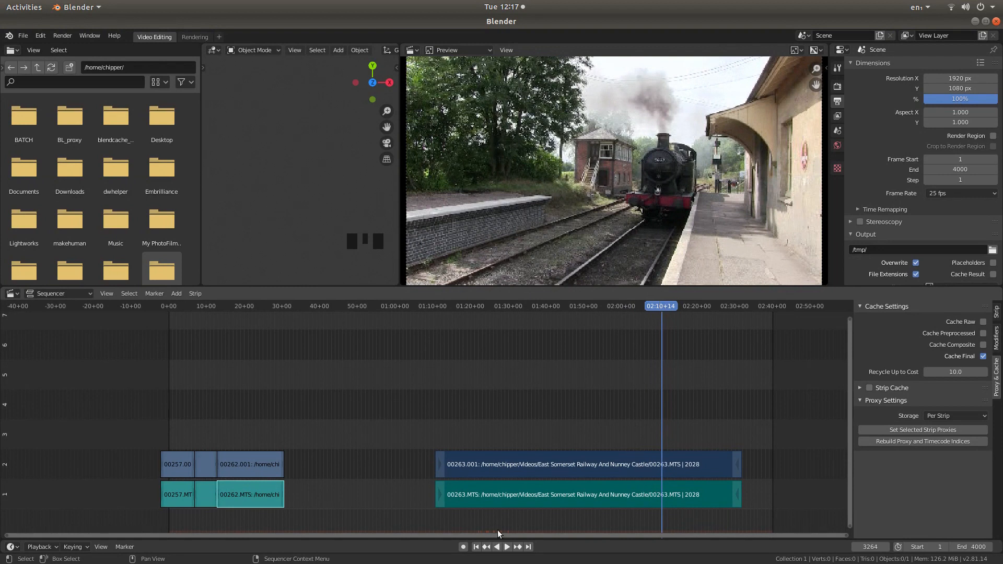
ctrl+click(437, 497)
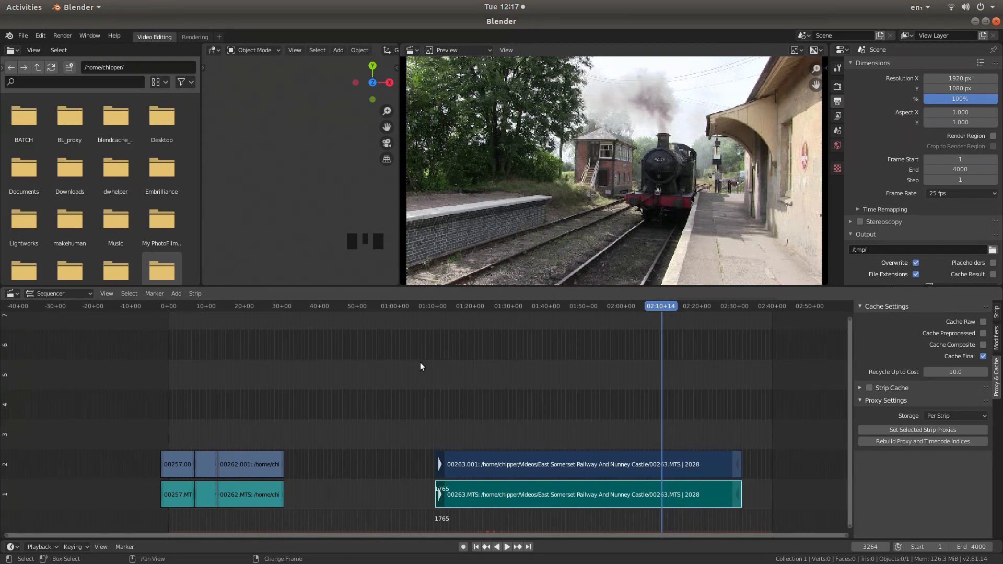
key(shift+s)
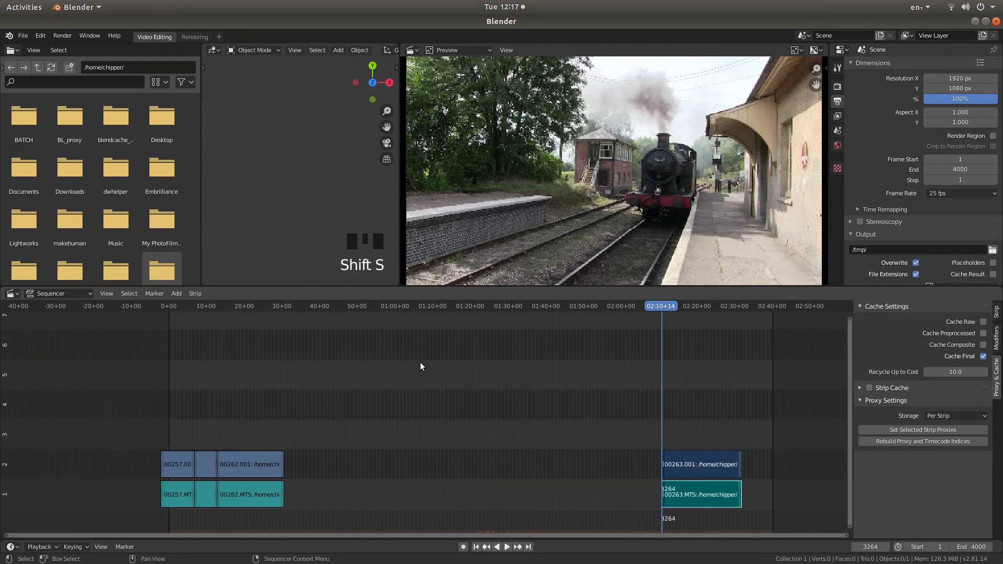
- Move clip 00263's trimmed video and audio strips to 30+11, directly against the end of clip 00262
key(Page_Down)
drag(680, 416, 715, 517)
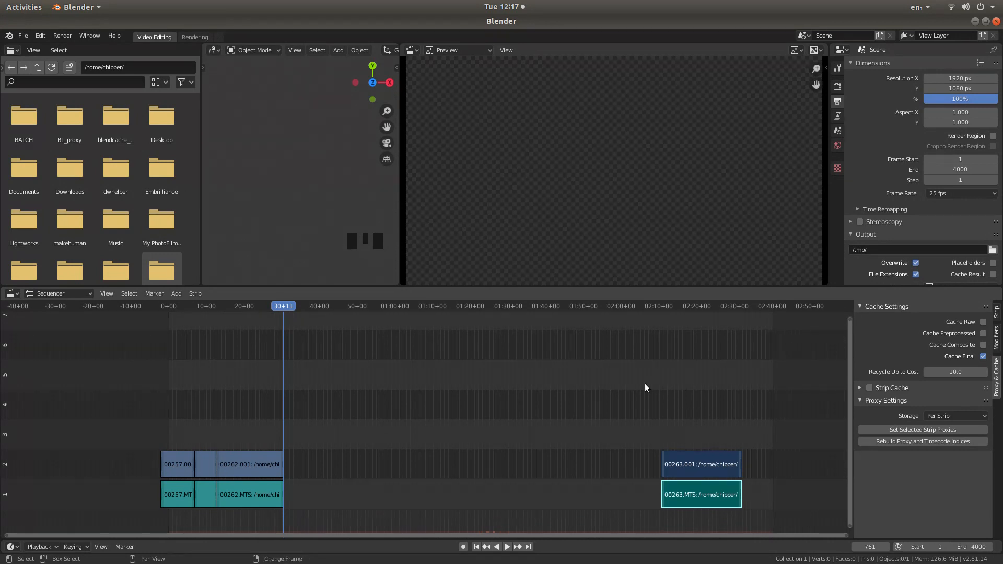
key(shift+s)
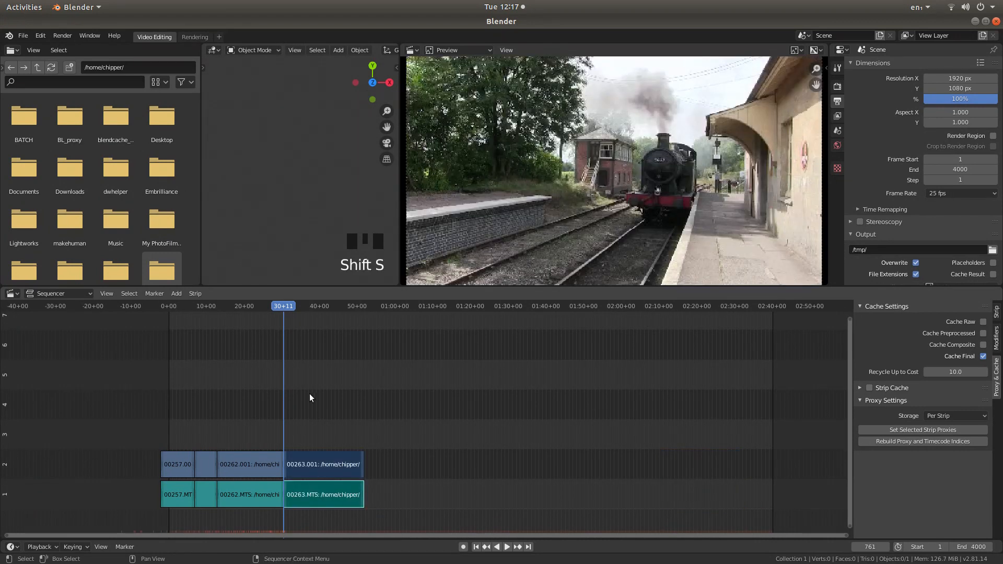
- Scrub to 43+22 in clip 00263 and set the scene's end frame to 1097
click(282, 307)
drag(282, 307, 334, 306)
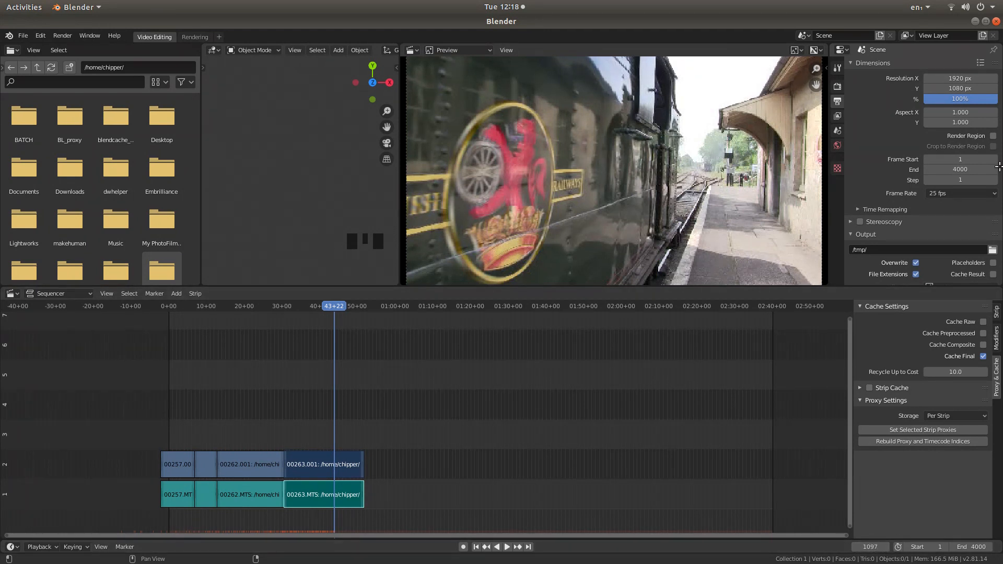
click(960, 169)
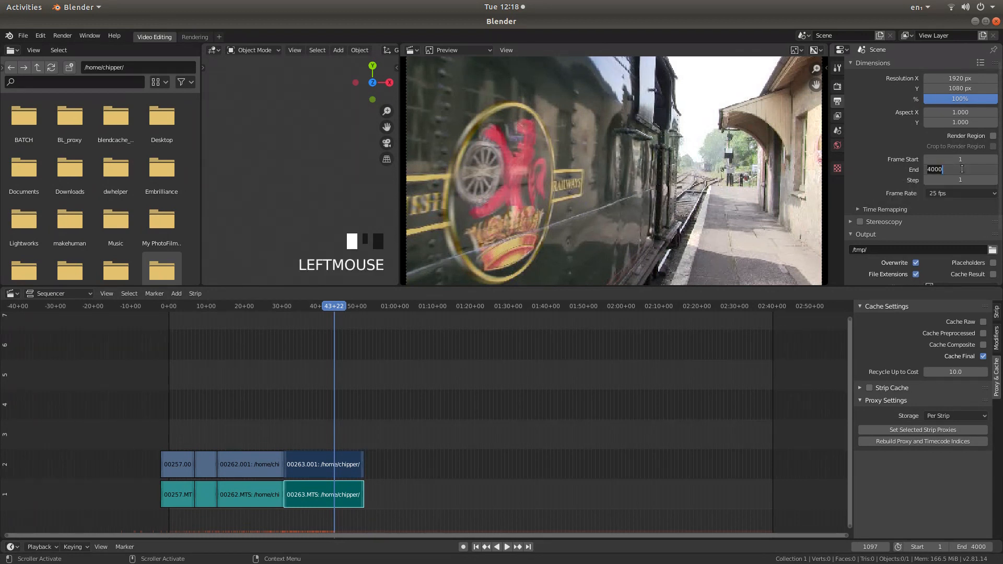
text(1097)
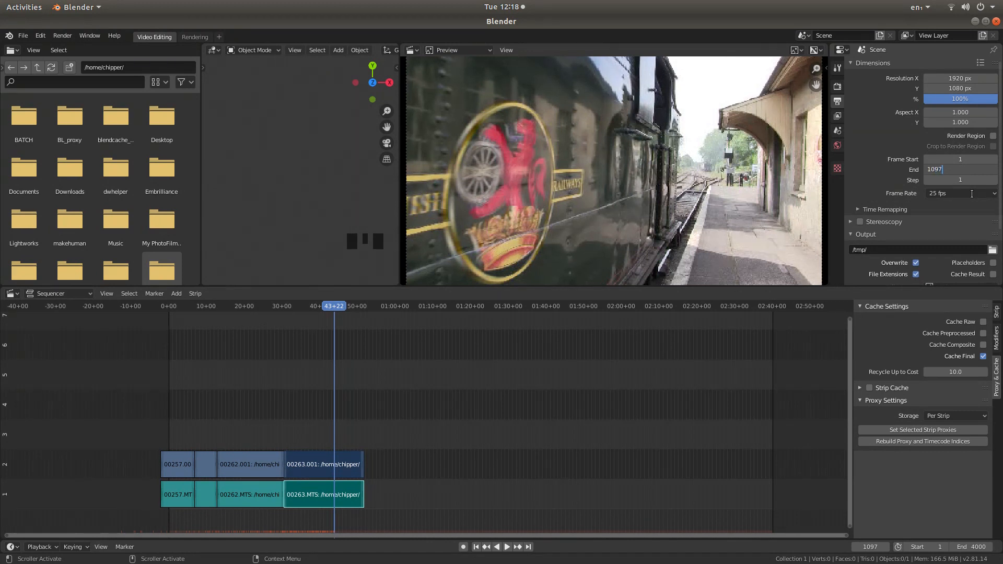
key(Return)
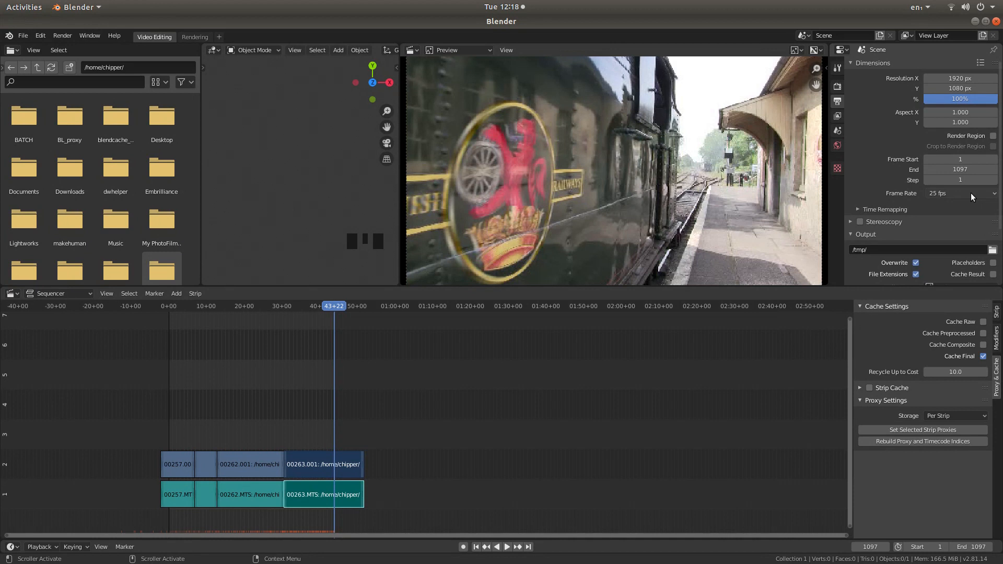
drag(335, 306, 309, 306)
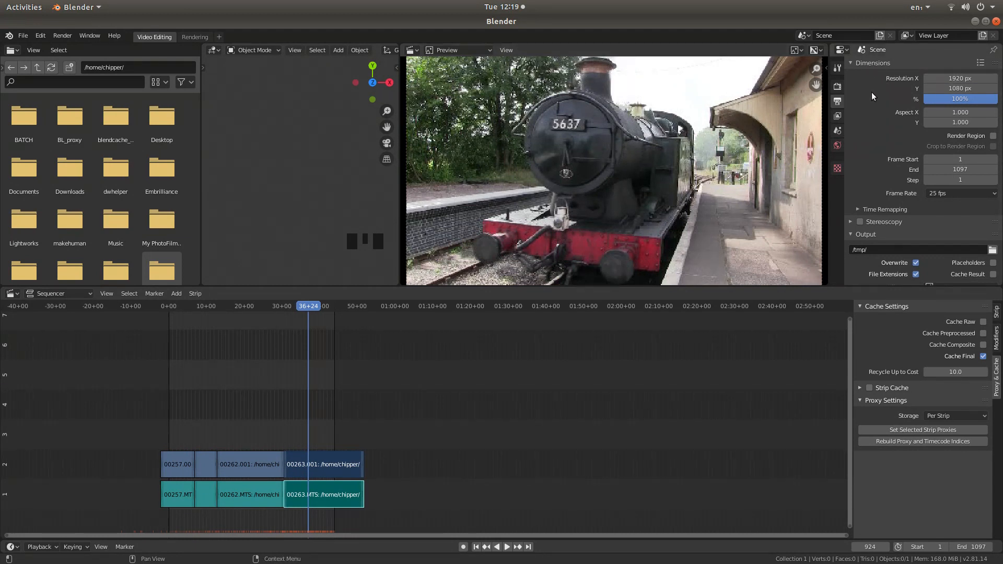
- Set the render output path to the Desktop folder with the file name TRAINS
drag(1001, 89, 1002, 153)
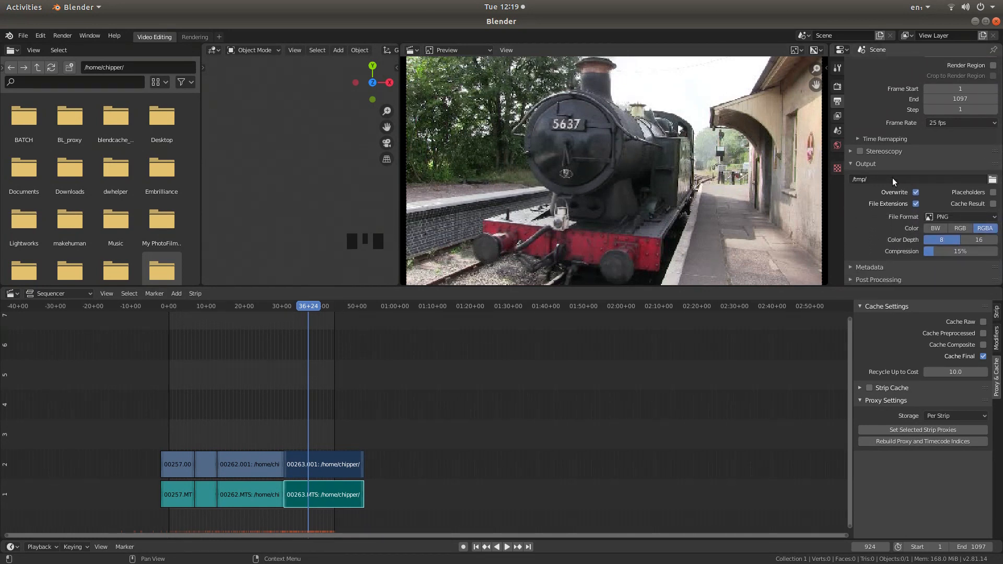
click(851, 164)
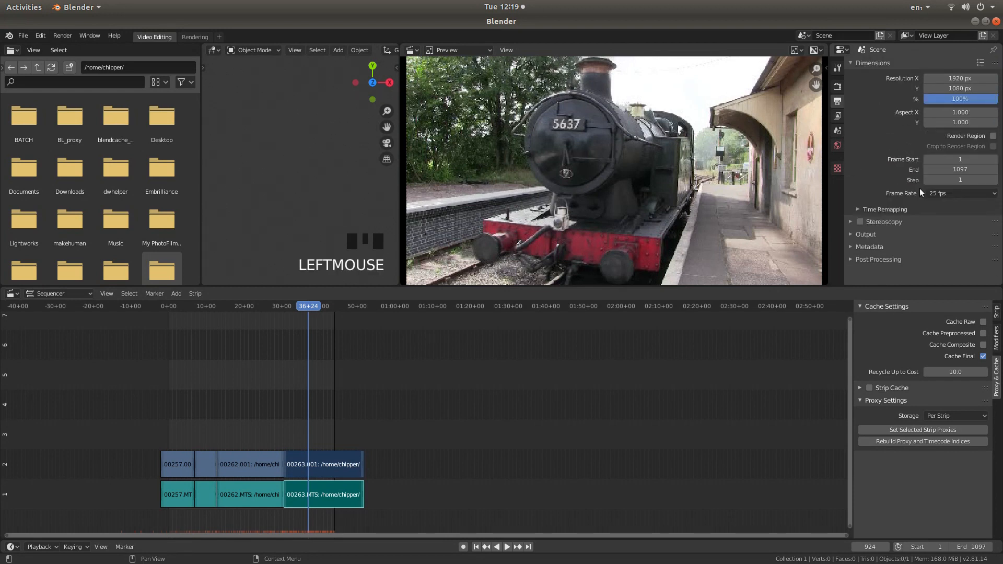
click(849, 236)
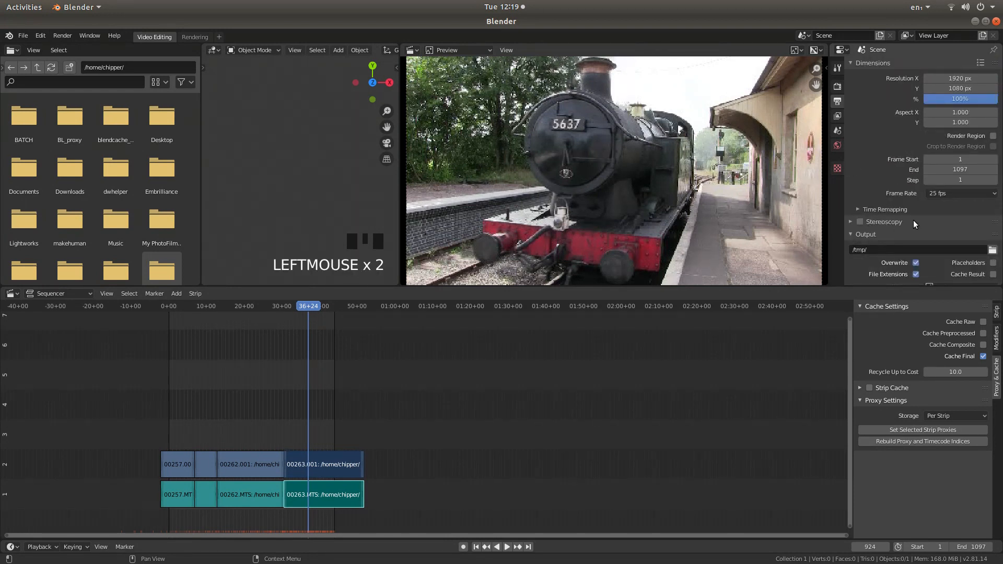
scroll(920, 214, down, 3)
scroll(937, 198, down, 2)
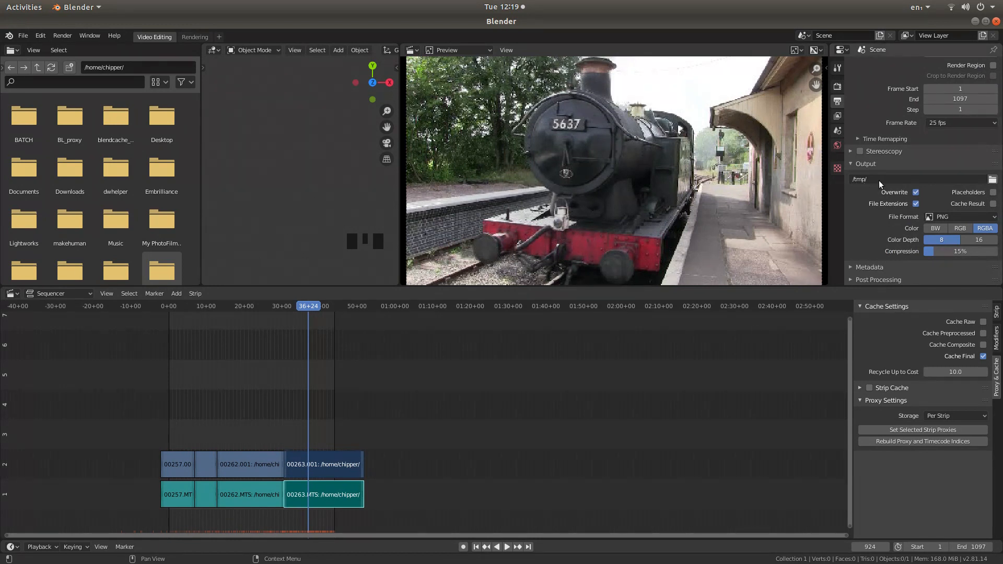
click(992, 180)
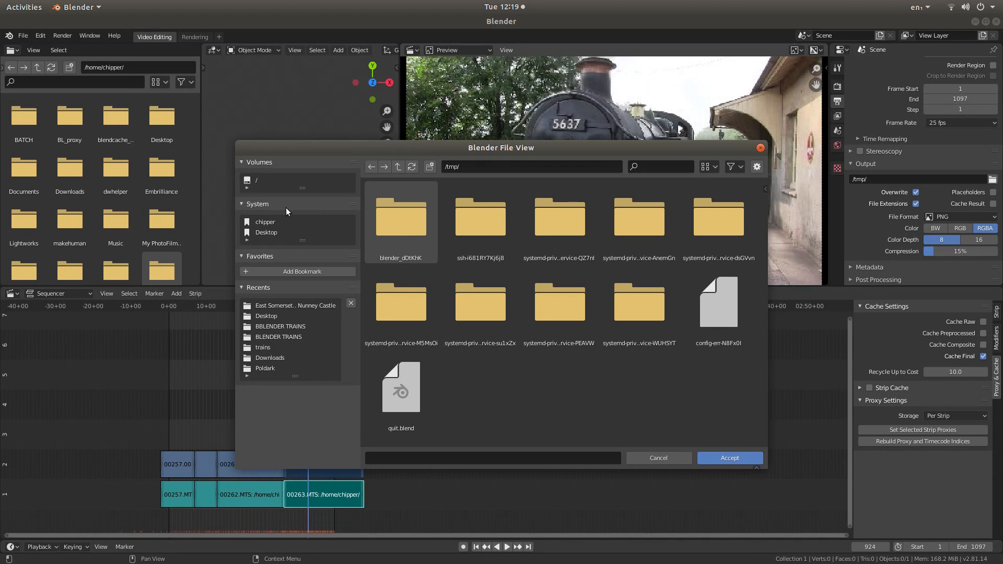
click(263, 233)
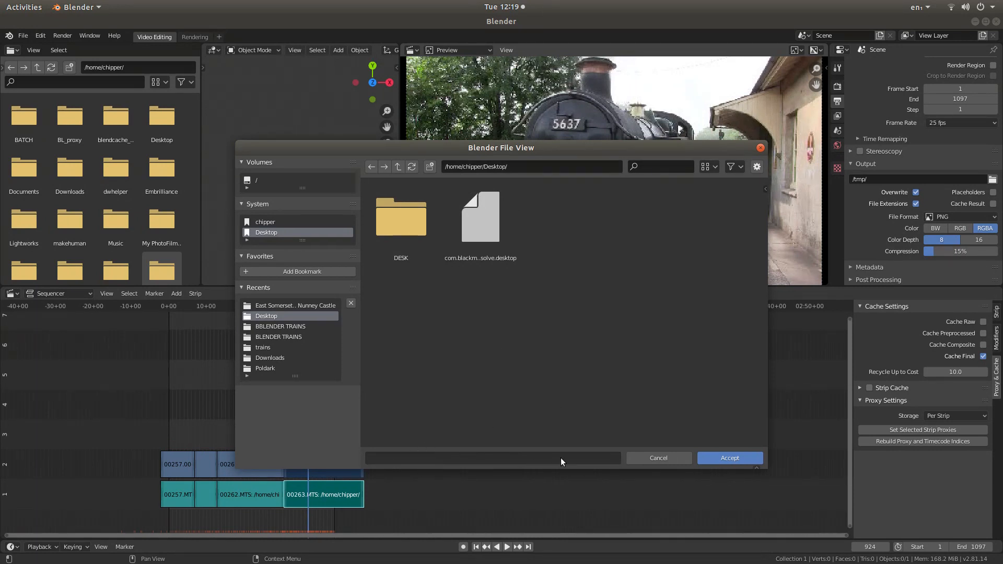
click(390, 459)
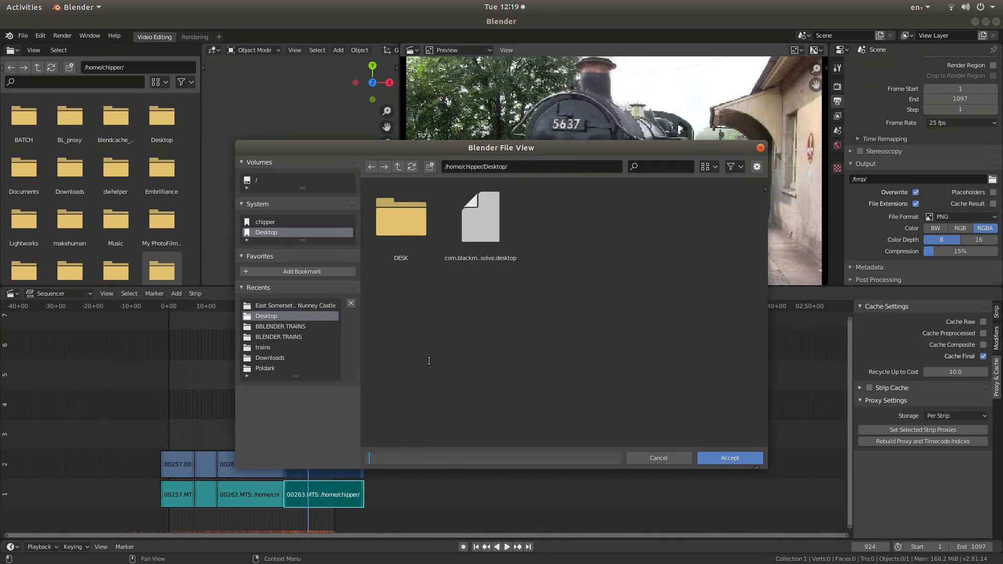
text(TRAINS)
click(738, 459)
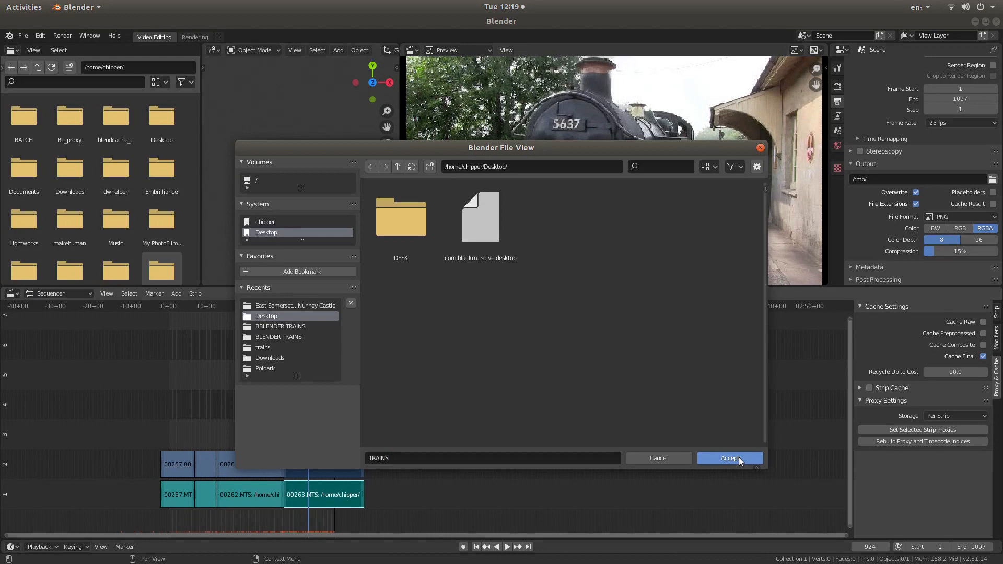
click(726, 458)
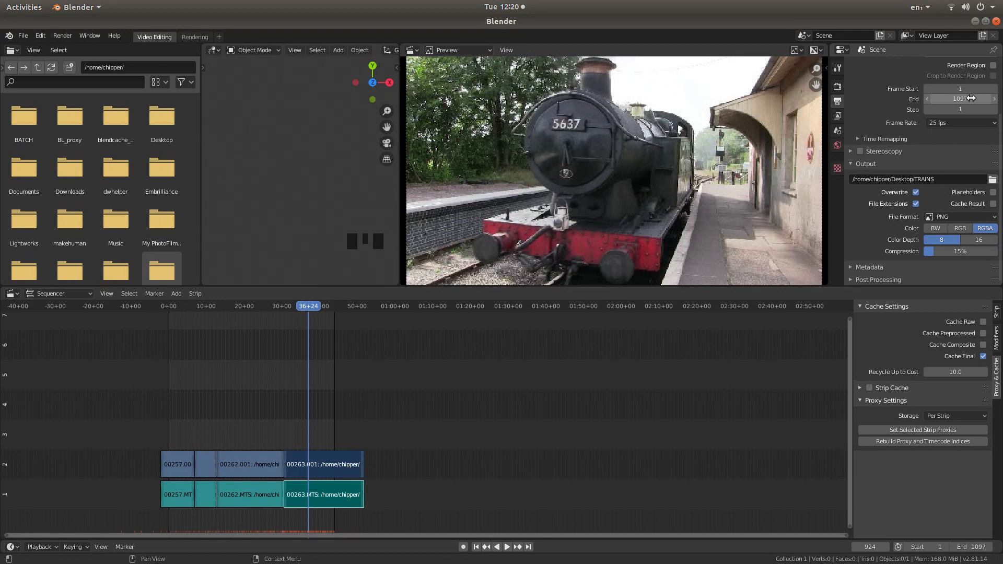
- Set the output file format to FFmpeg video and expand its encoding settings
click(948, 215)
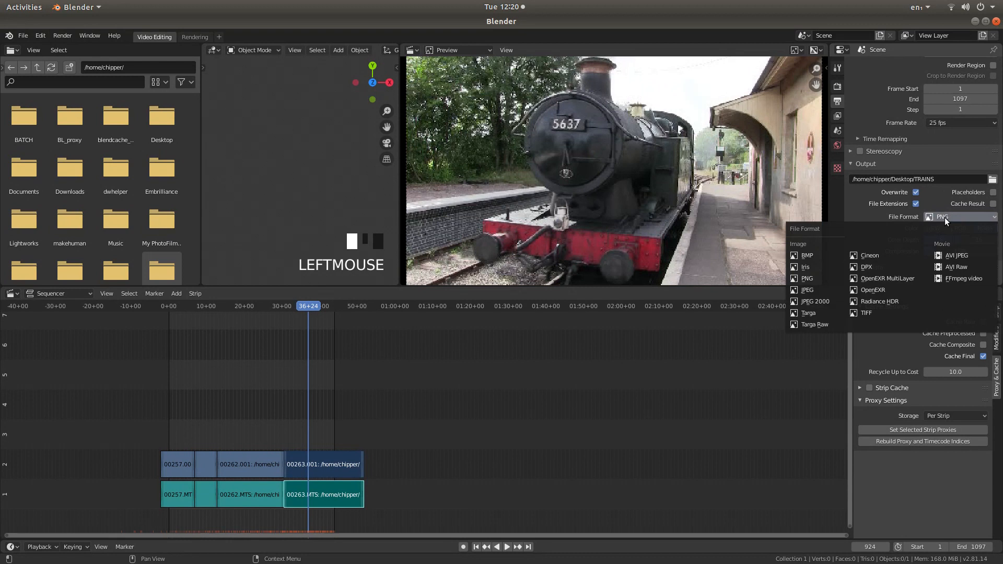
click(966, 278)
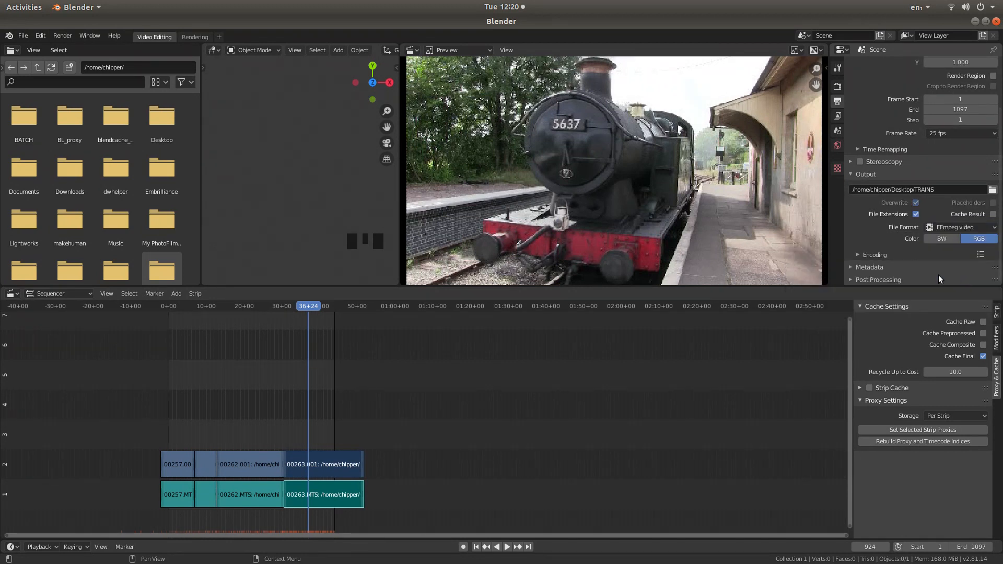
scroll(863, 221, down, 2)
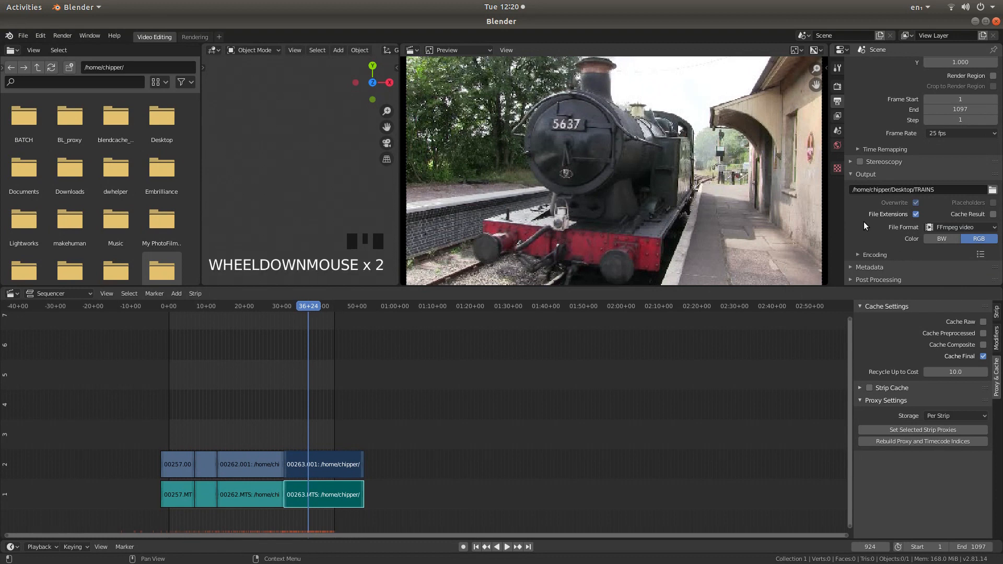
scroll(863, 222, up, 1)
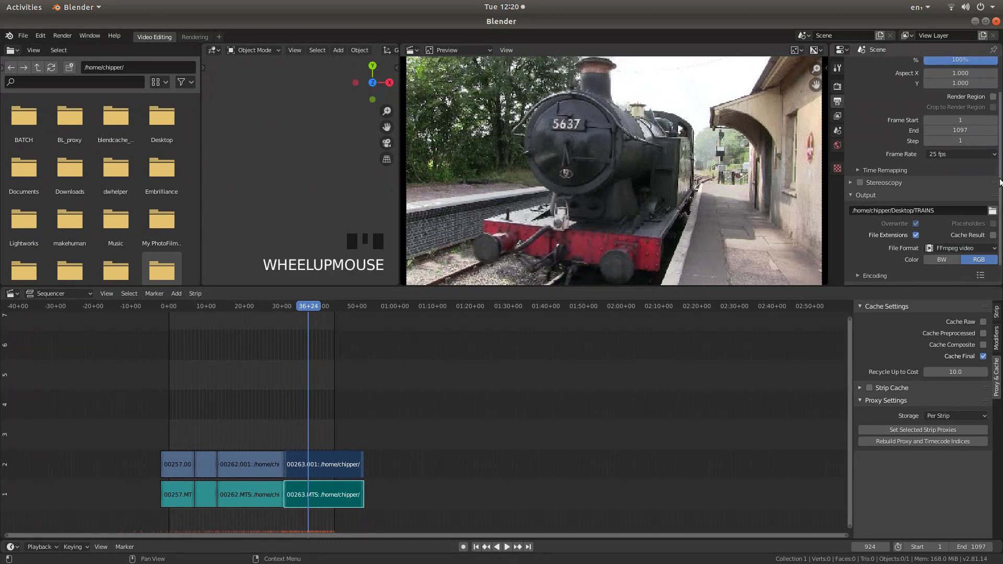
drag(998, 181, 999, 202)
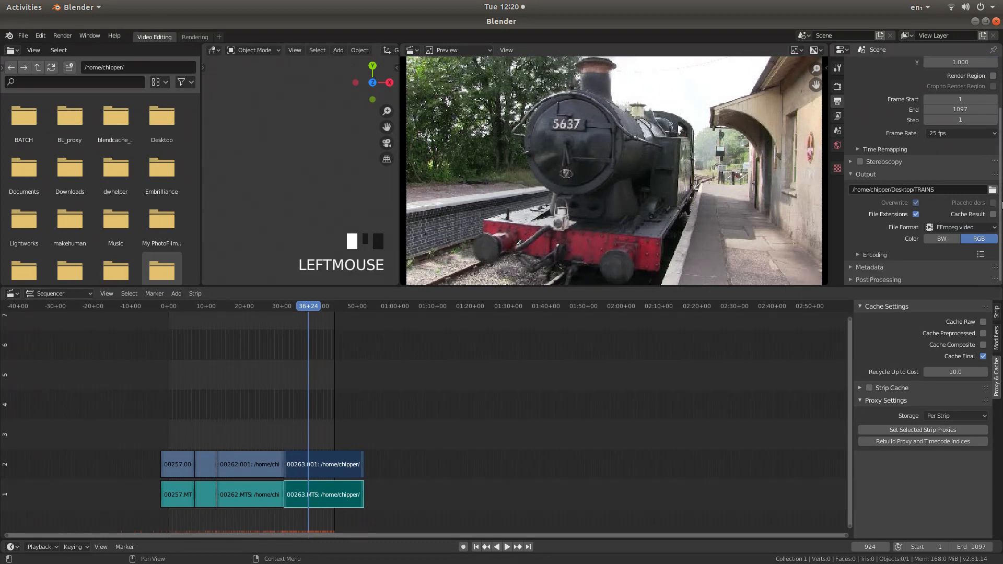
click(857, 254)
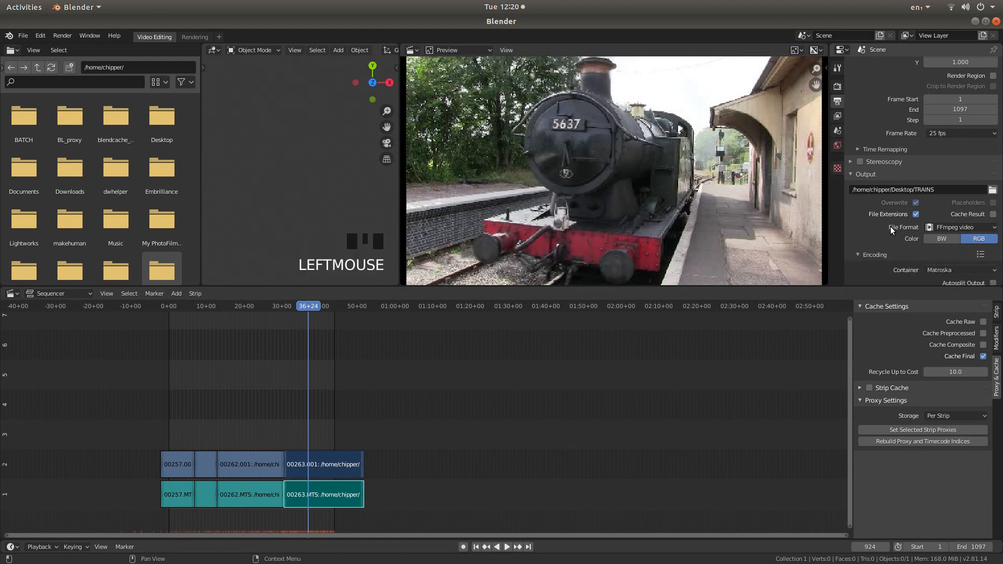
- Choose Matroska as the container and set the video output quality to High quality, keeping the H.264 codec
drag(1001, 190, 1001, 229)
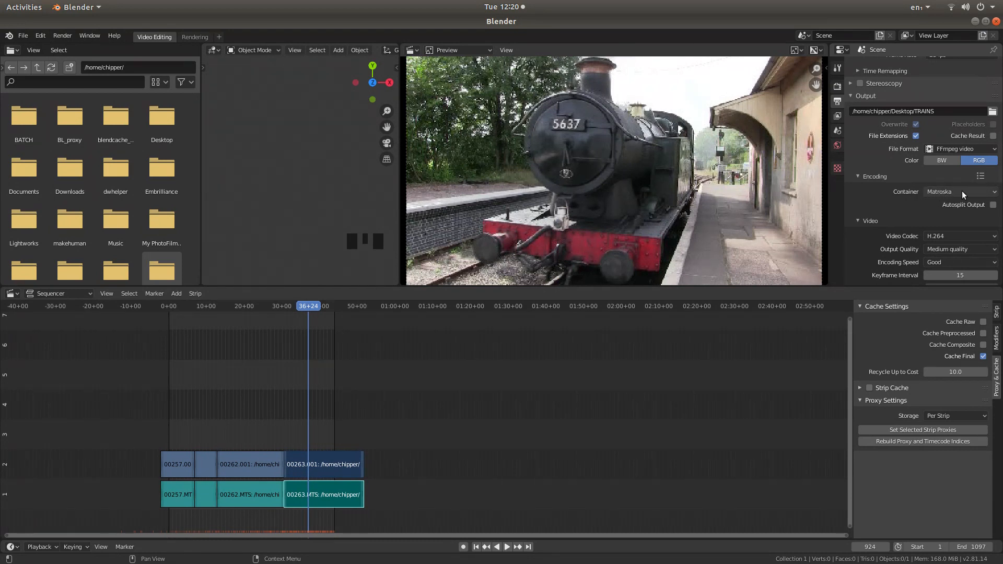
click(947, 192)
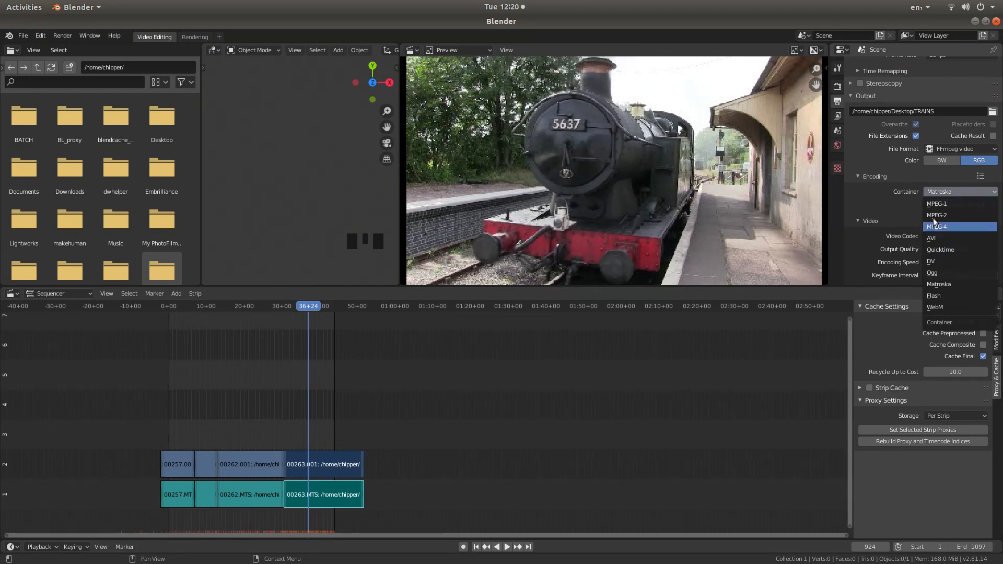
click(941, 283)
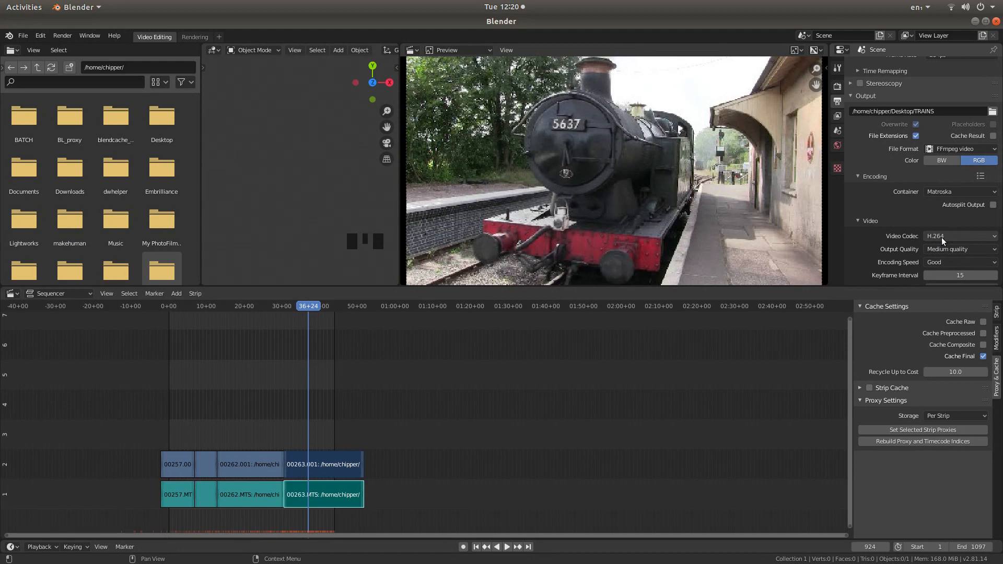
click(956, 236)
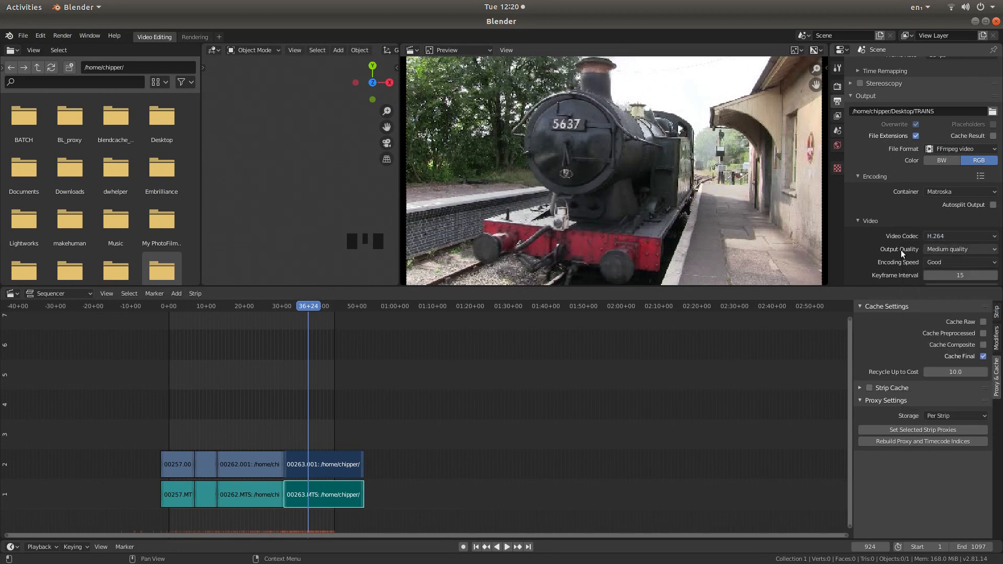
click(958, 250)
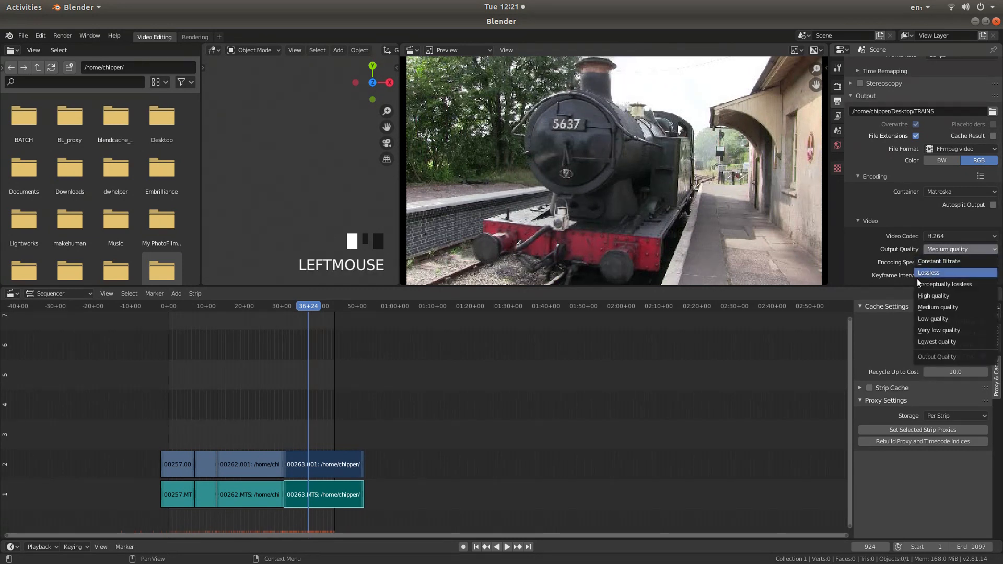
click(942, 297)
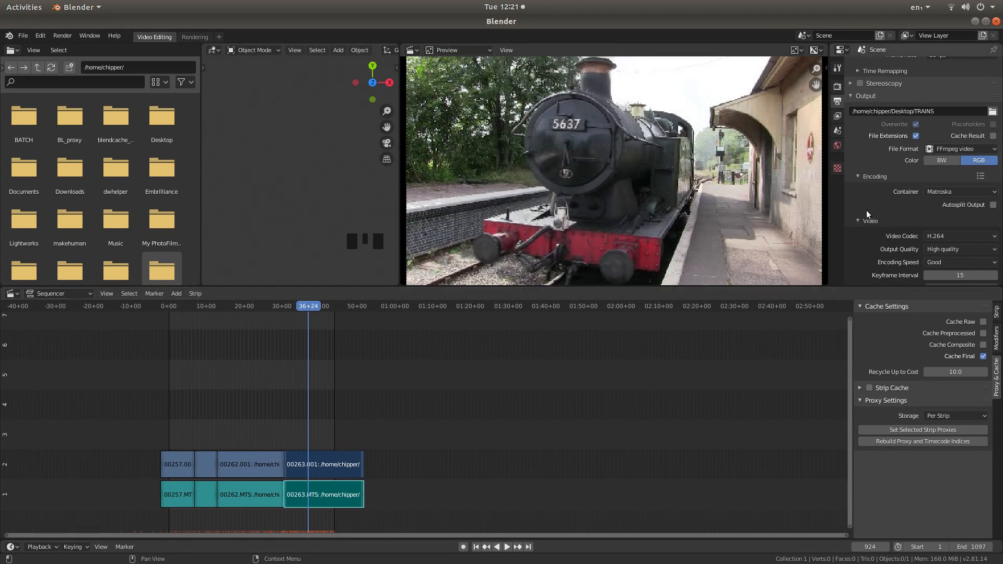
- Set the audio codec to MP3 in the output encoding settings
scroll(862, 220, down, 5)
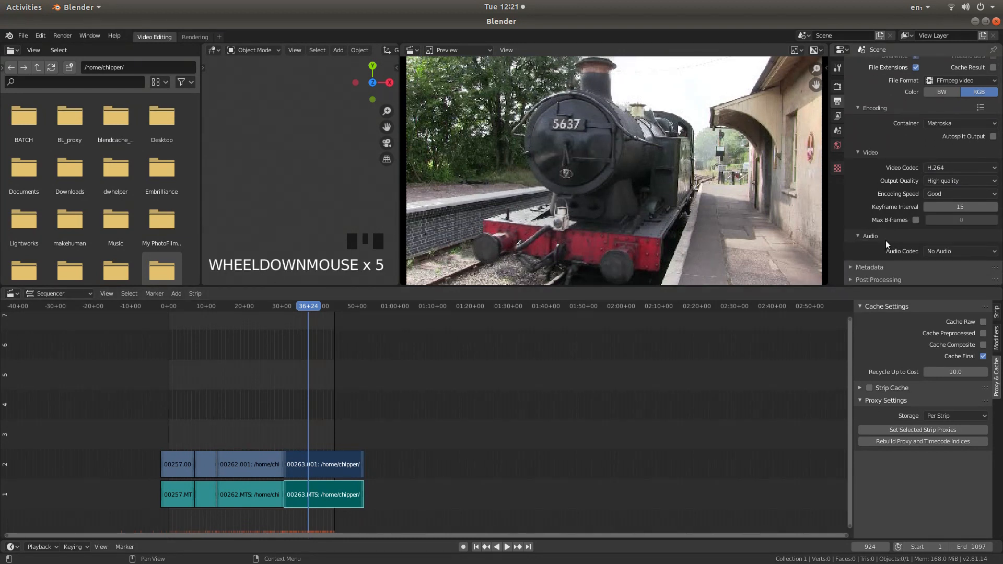
click(859, 234)
click(858, 250)
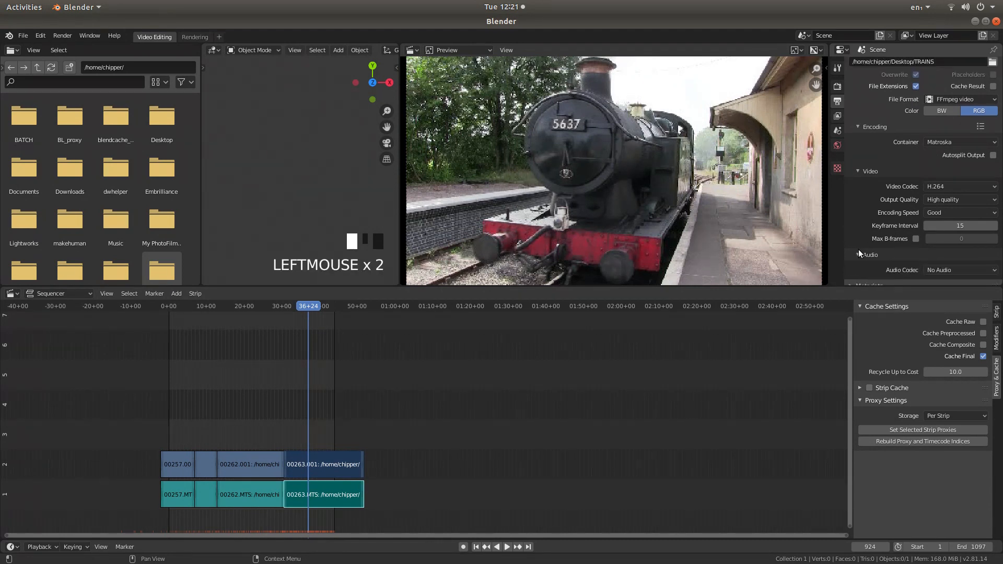
scroll(862, 214, down, 2)
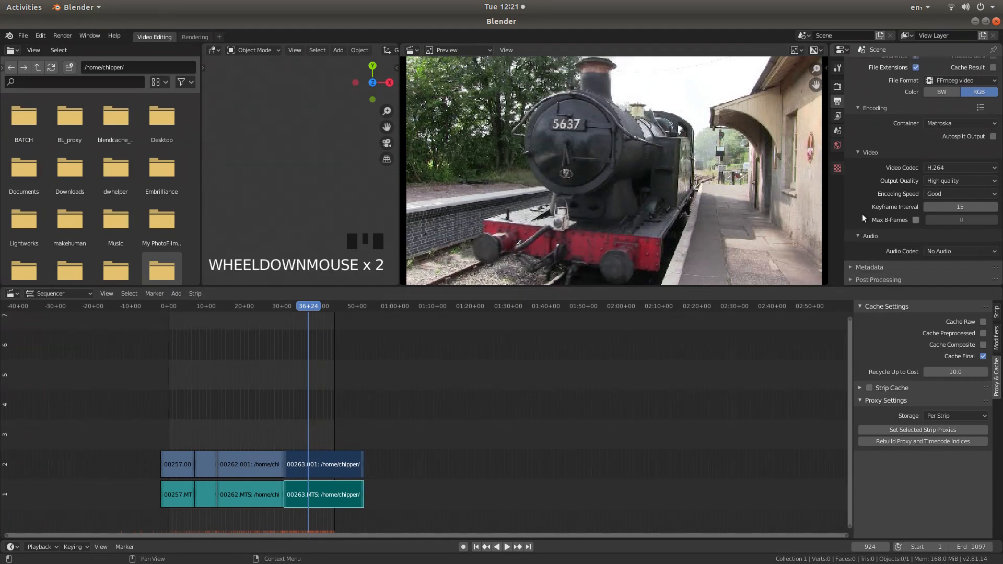
click(948, 250)
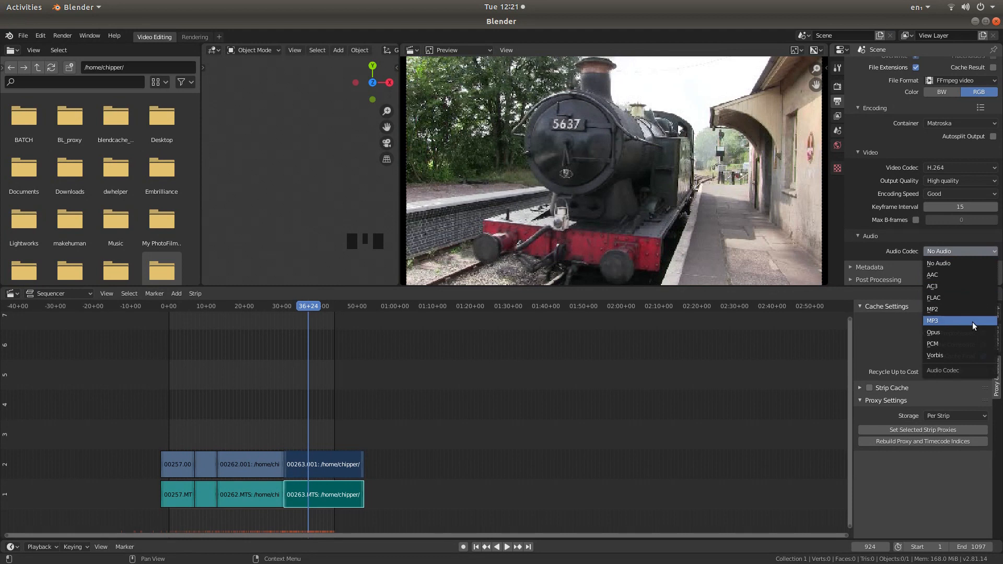
click(945, 321)
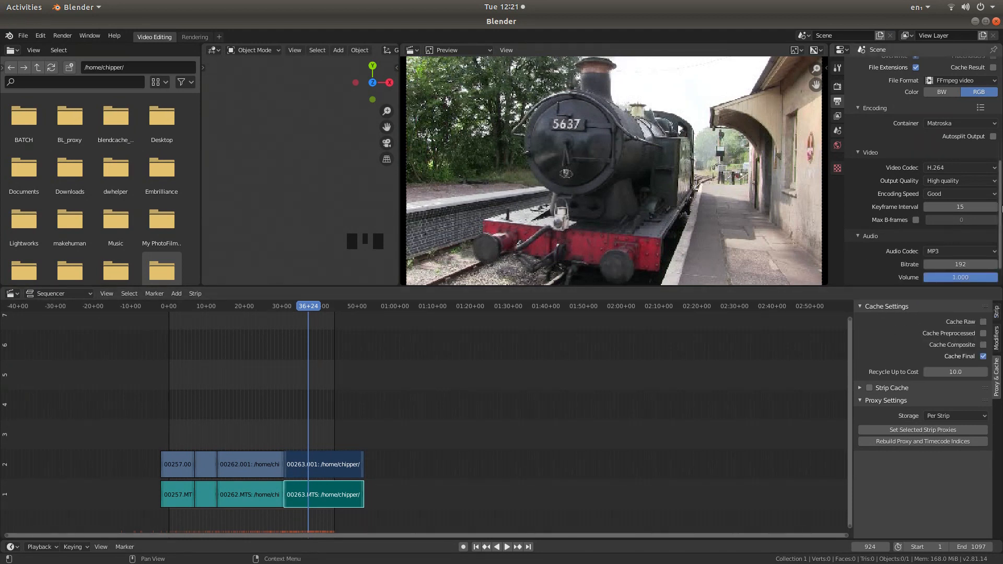
- Review the output and encoding settings and render the sequence as an animation
drag(1001, 208, 999, 139)
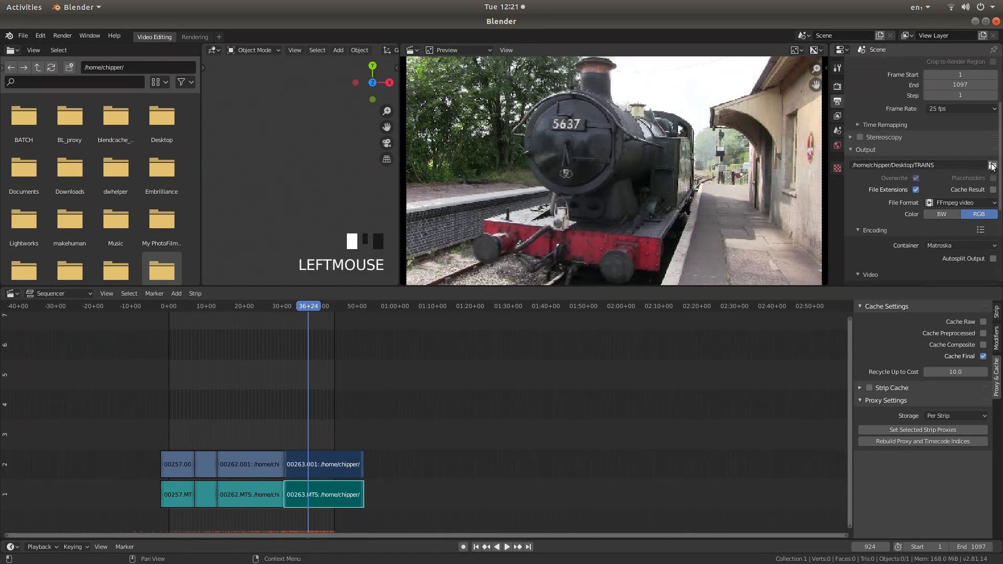
drag(1002, 137, 1001, 197)
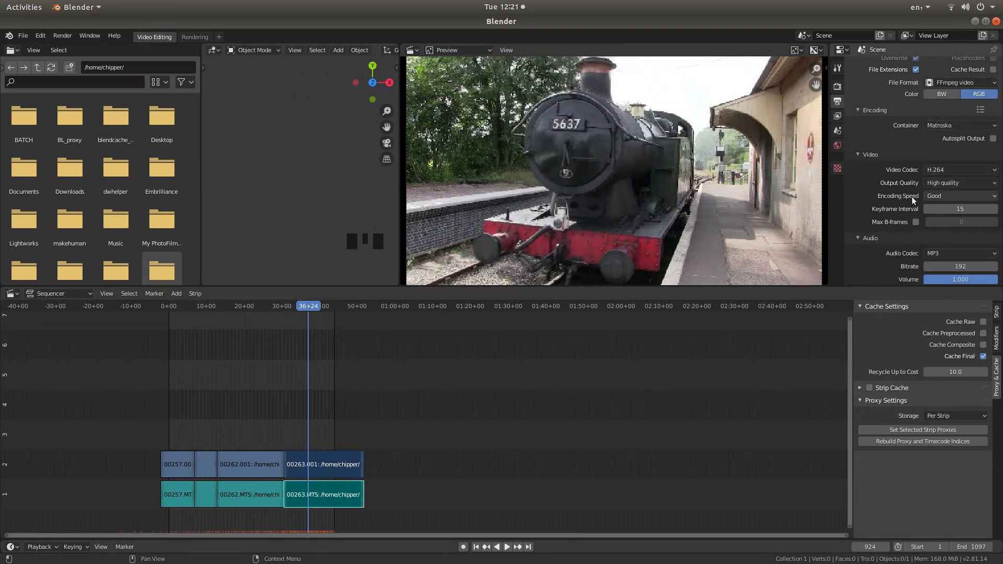
drag(1001, 182, 1001, 194)
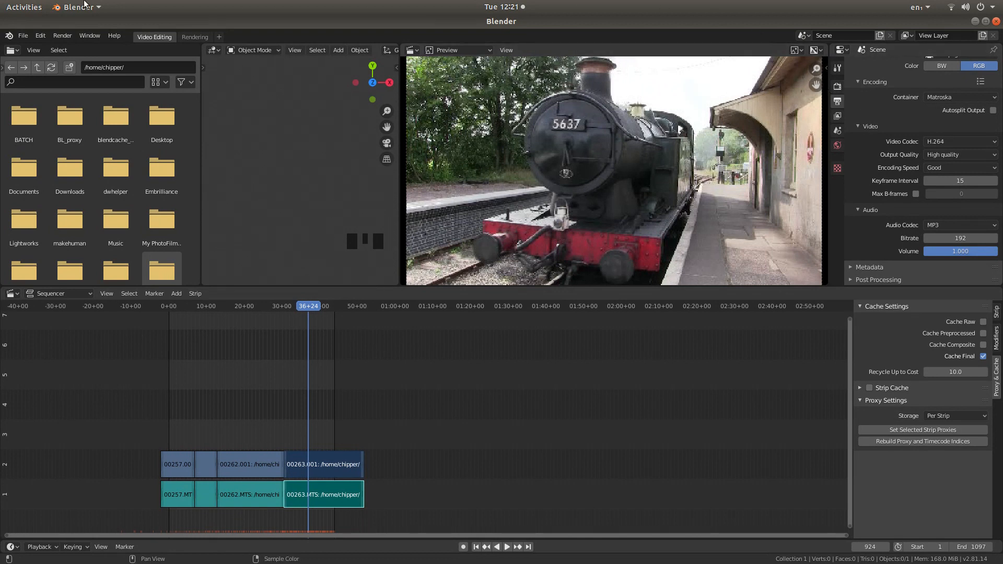
click(62, 36)
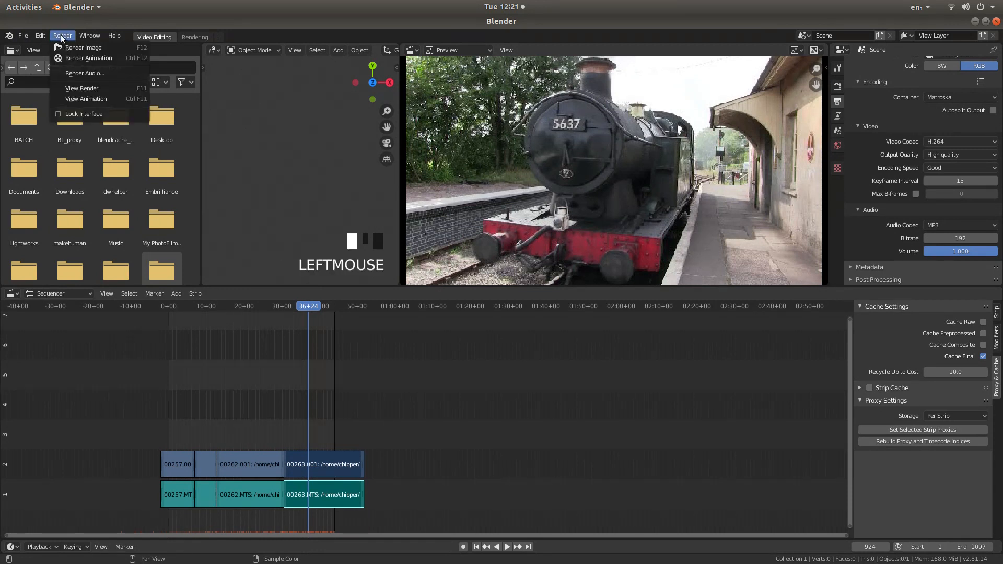
click(106, 59)
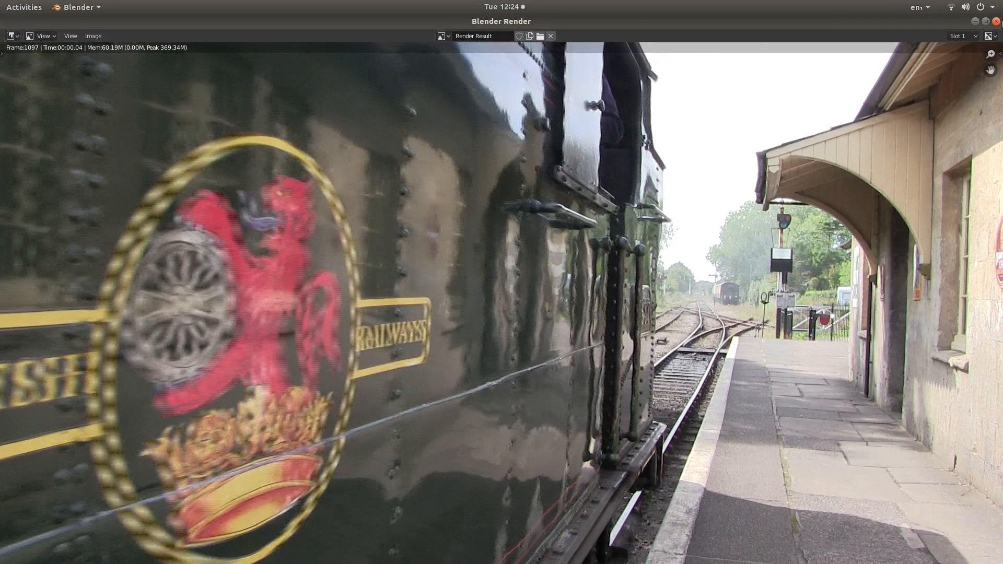
- Close the render window, switch to the Files app and open the rendered video TRAINS0001-1097.mkv from the Desktop folder
click(995, 22)
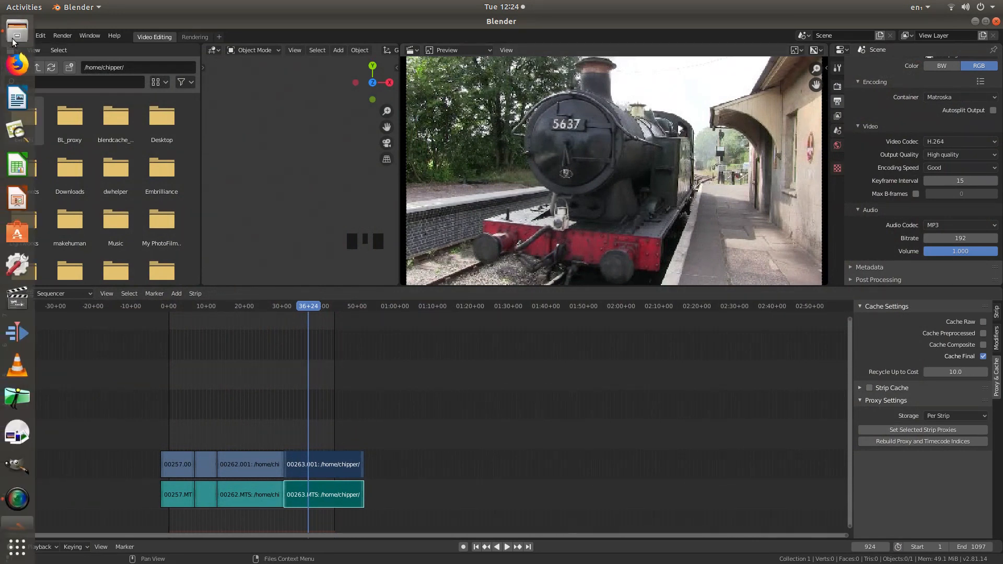
click(13, 40)
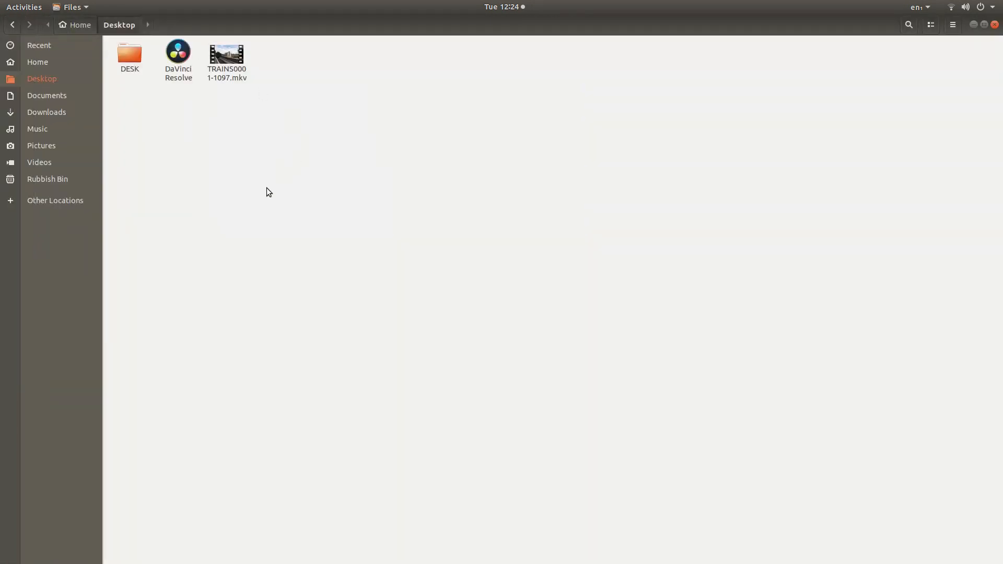
double_click(226, 62)
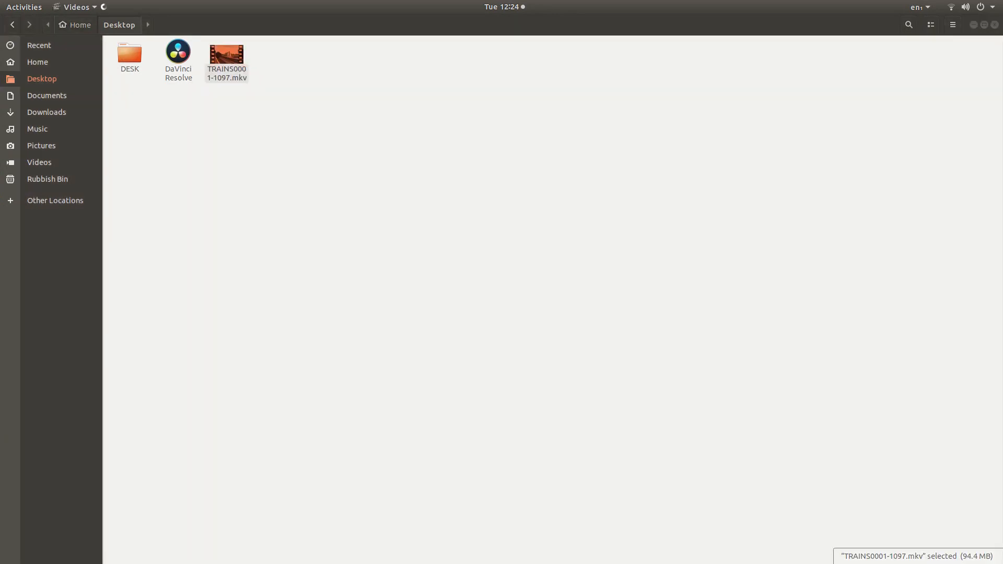